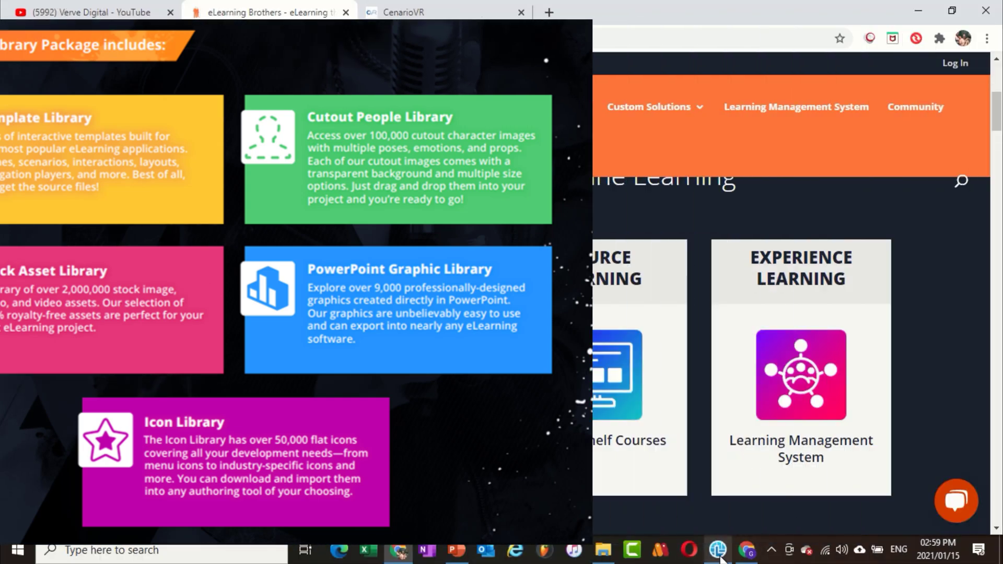
Bring the New Stone Course Starter title forward in Lectora and expand its Layouts chapter
left_click(719, 552)
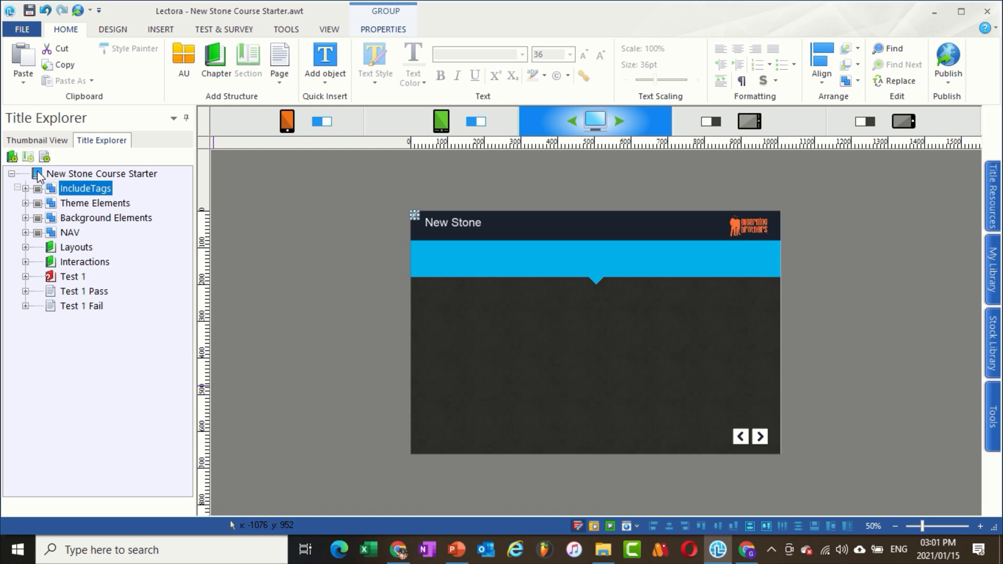
left_click(25, 248)
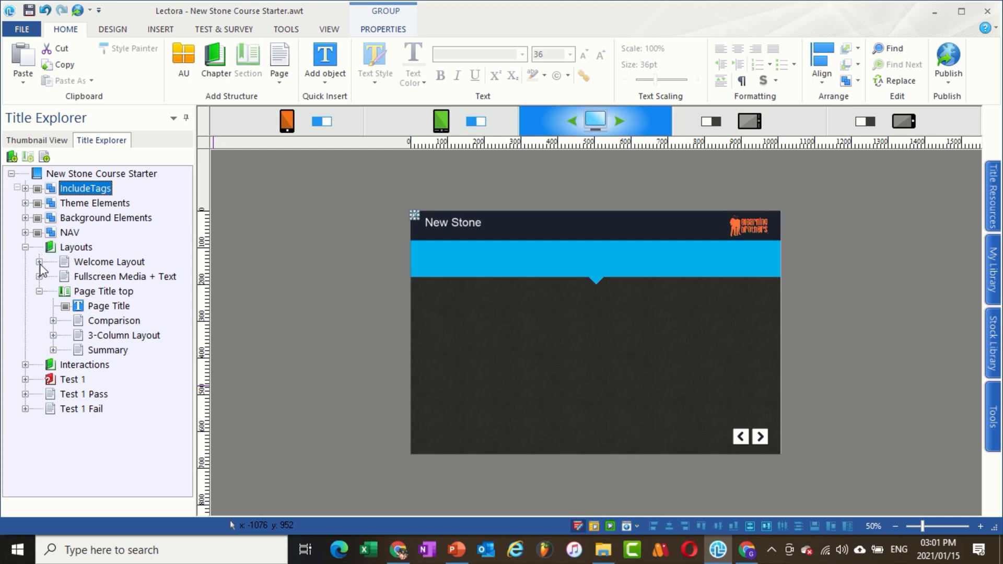
Expand the Comparison page and step through its Background Image, Image1–Image4, Content blocks and Page Title
left_click(53, 321)
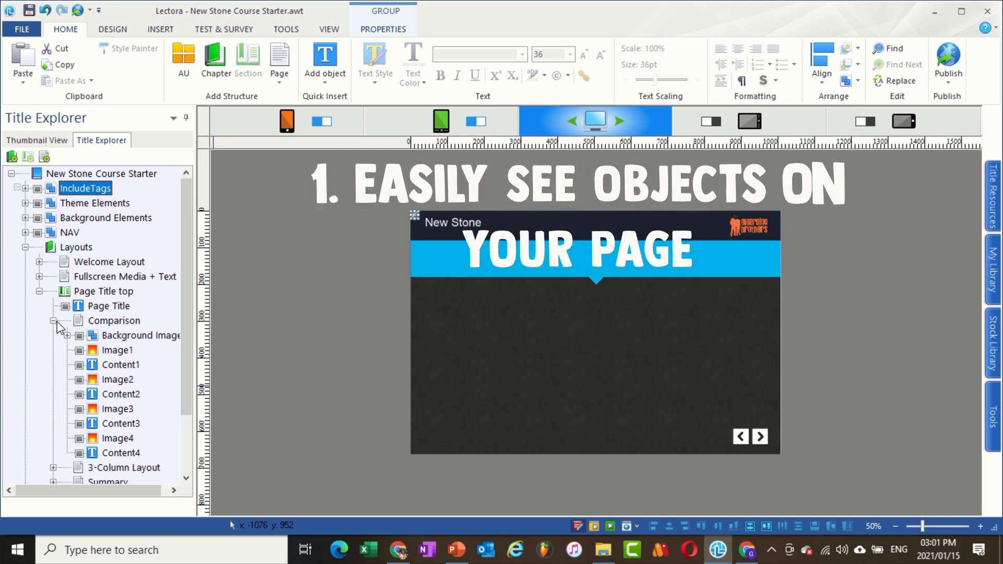
left_click(126, 334)
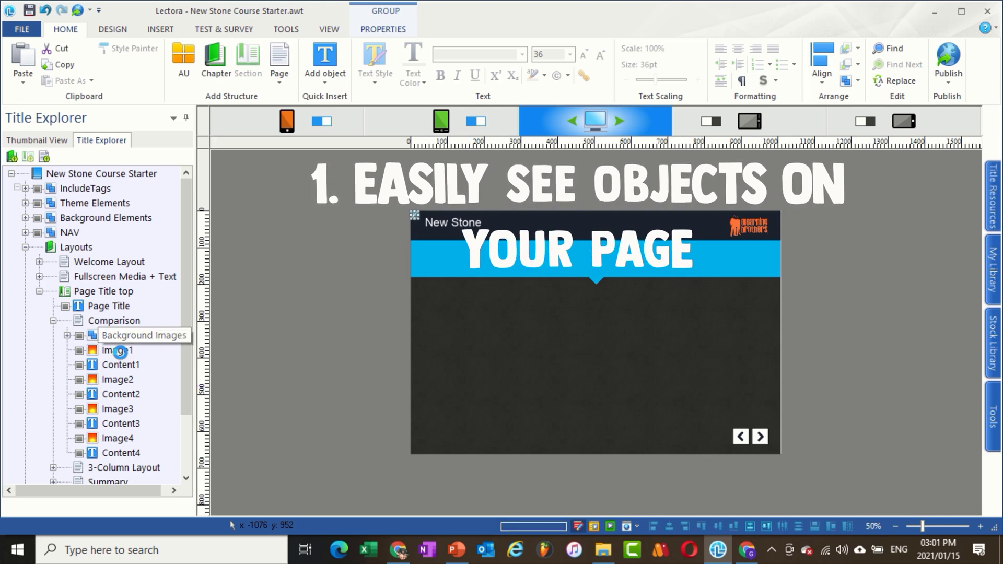
left_click(121, 353)
left_click(120, 380)
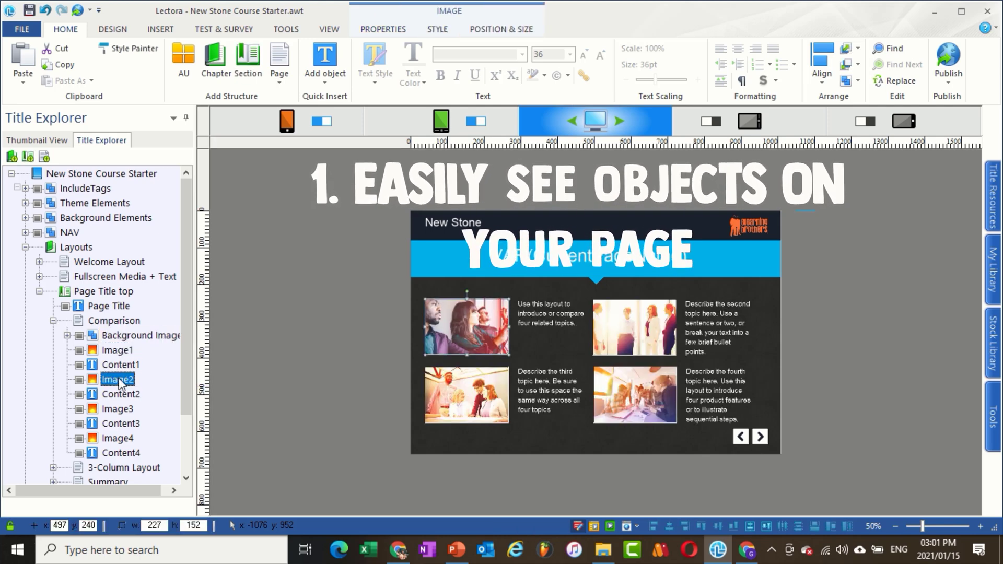
left_click(120, 395)
left_click(119, 409)
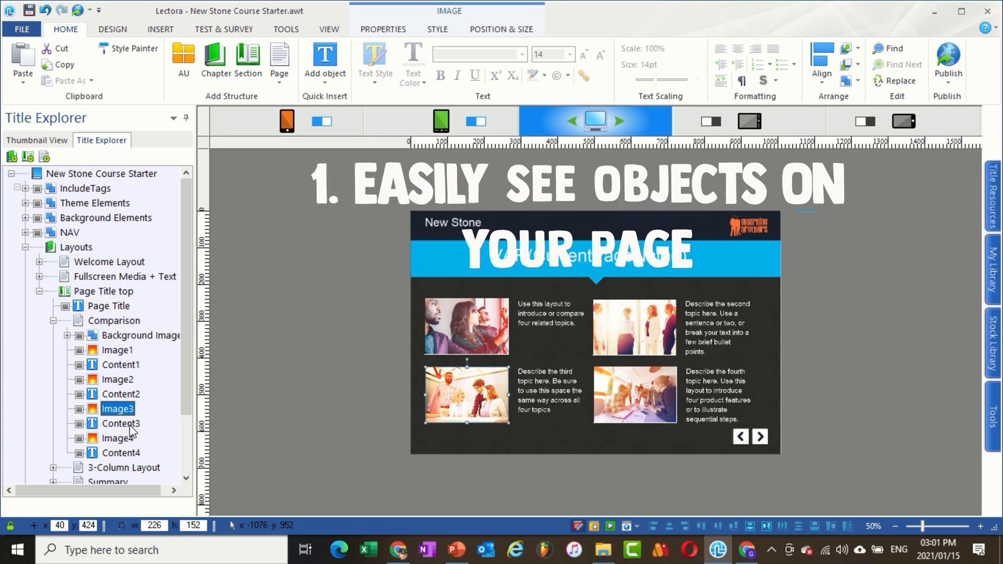
left_click(122, 423)
left_click(118, 439)
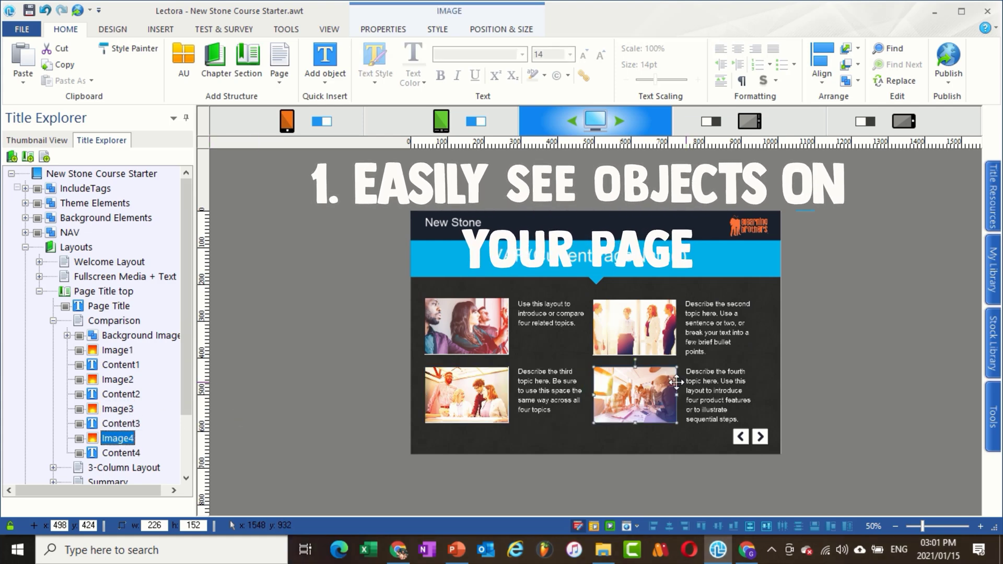
left_click(120, 307)
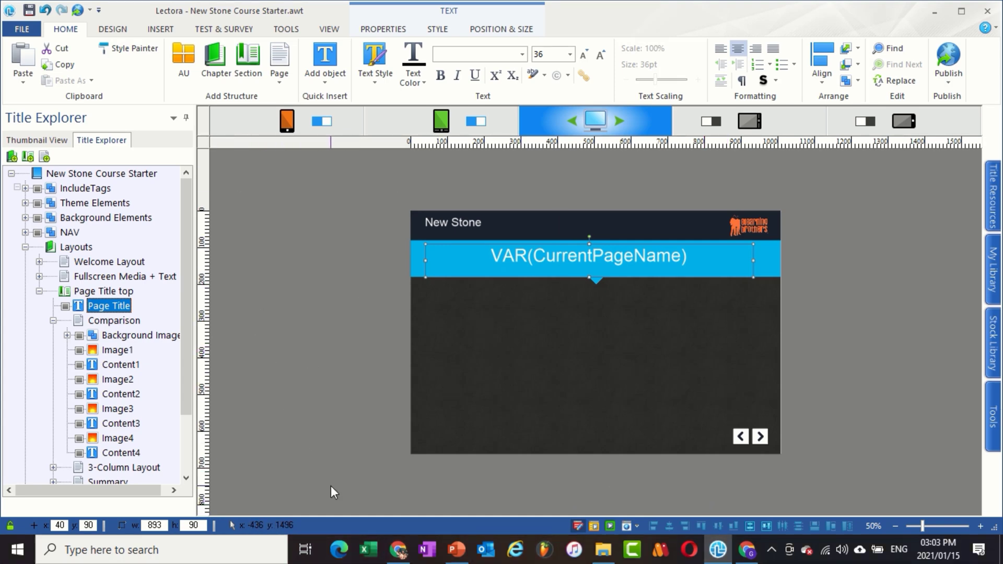
Go to the title root and expand IncludeTags to reveal its Font item
left_click_drag(180, 313, 178, 340)
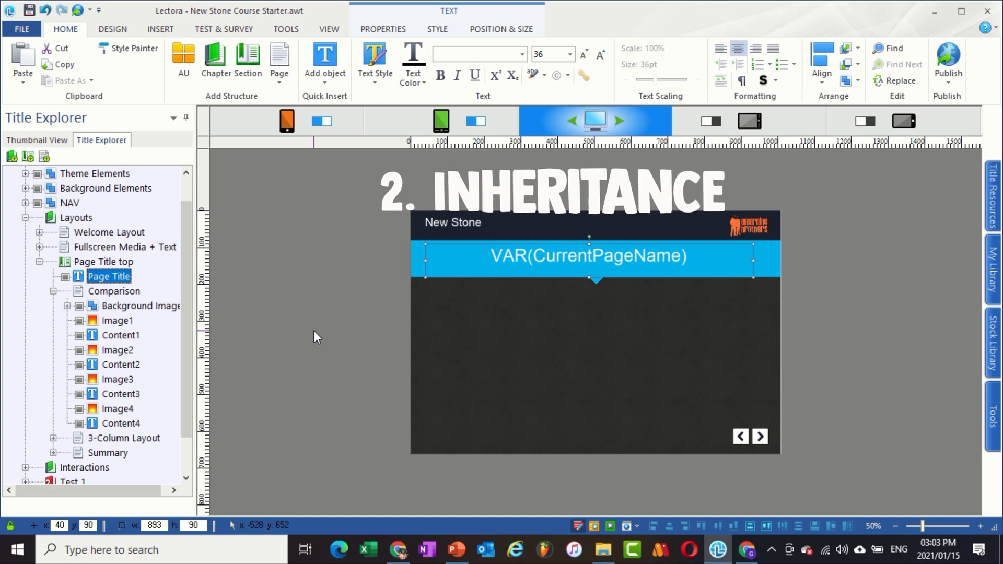
left_click(98, 292)
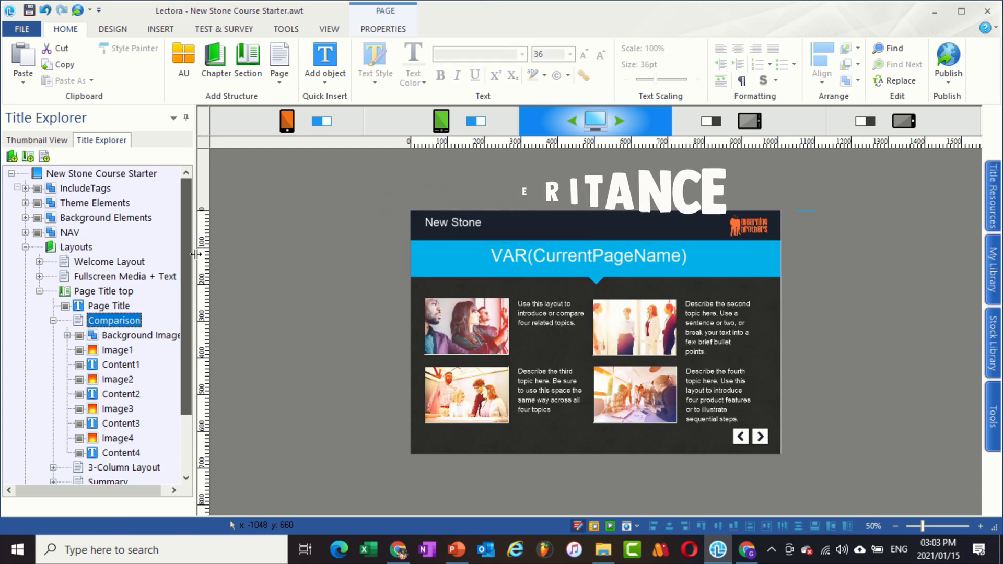
left_click(85, 175)
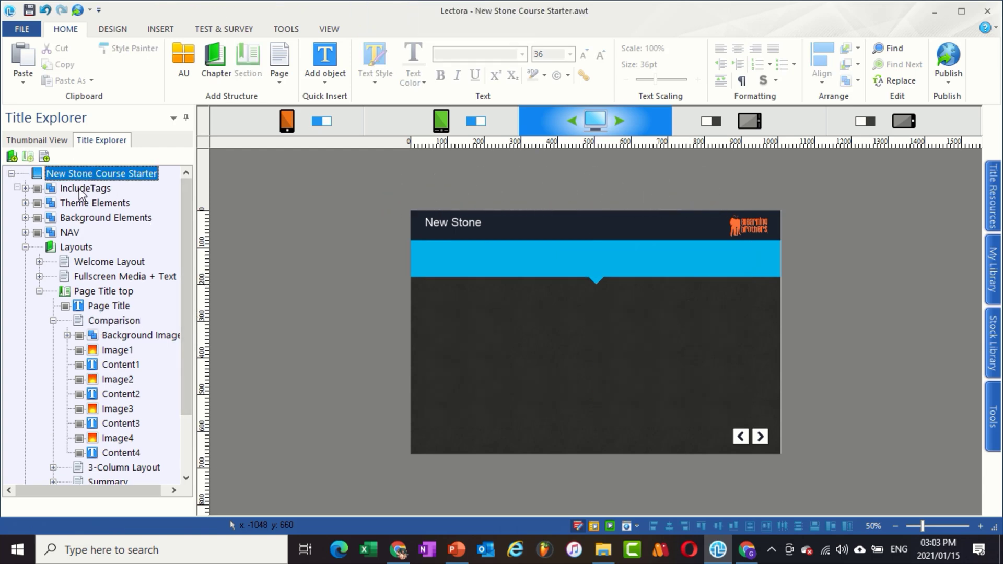
left_click(94, 189)
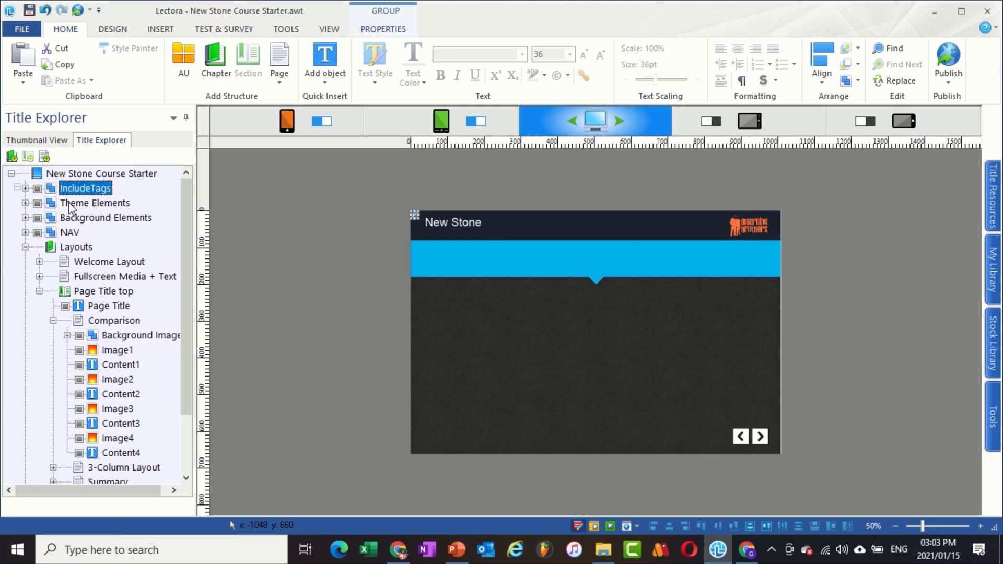
left_click(26, 188)
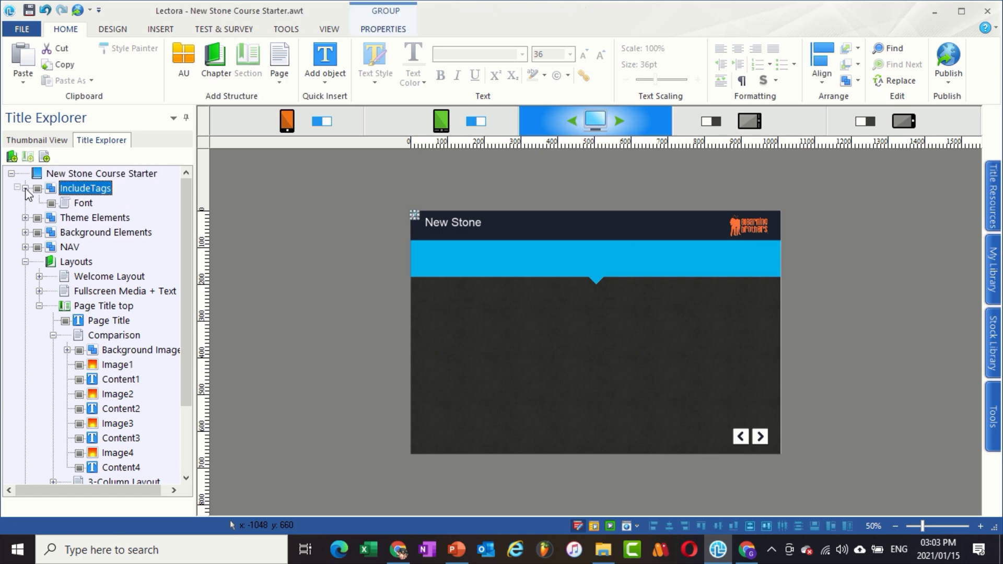
Inspect the Theme Elements' header background, logo and course title text, then collapse the group
left_click(25, 217)
left_click(142, 233)
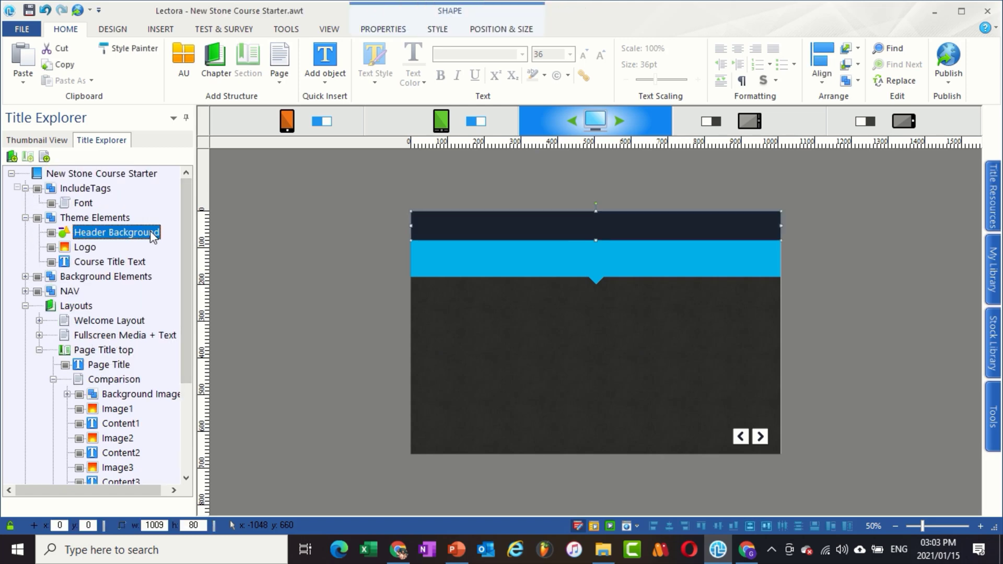
left_click(82, 249)
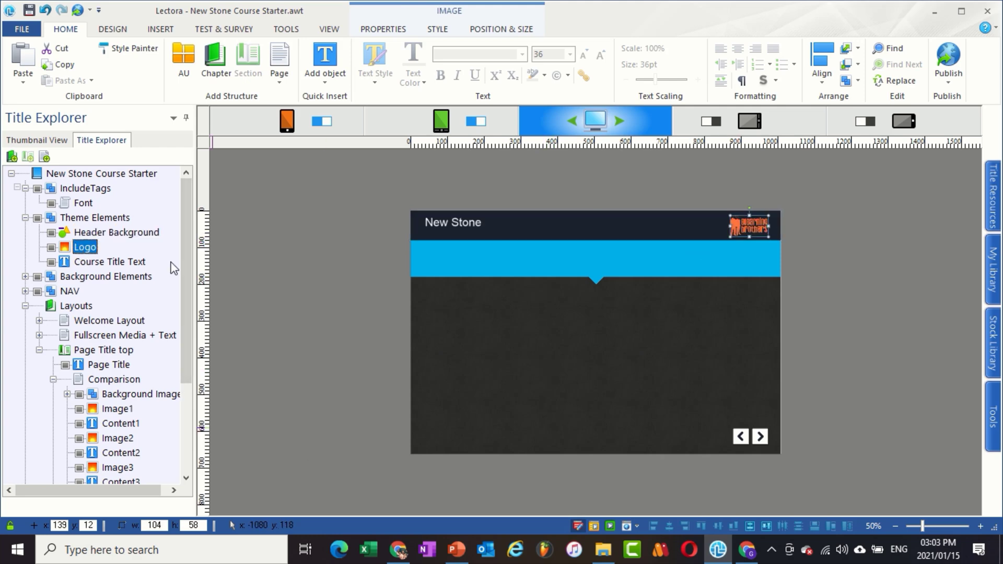
left_click(116, 265)
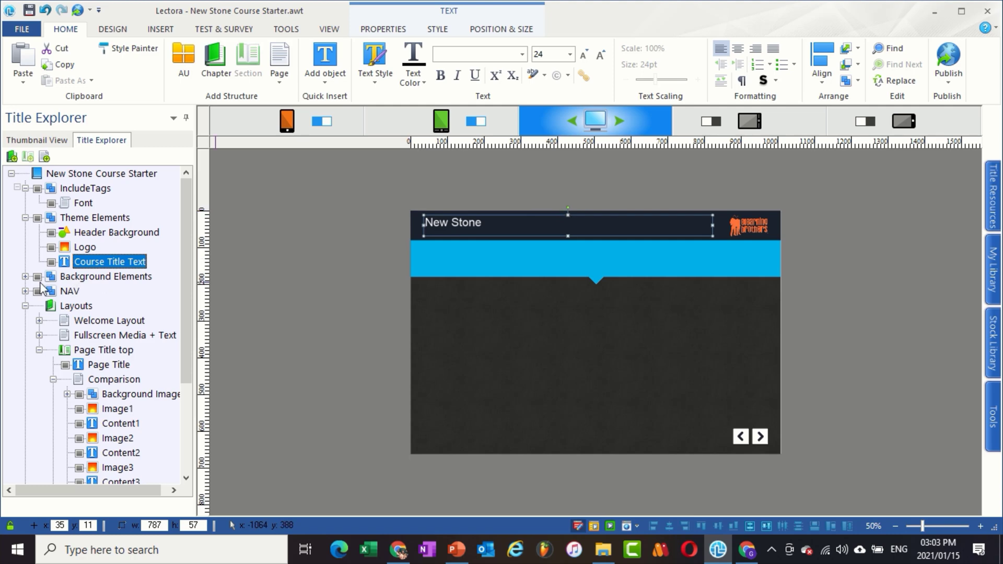
left_click(25, 217)
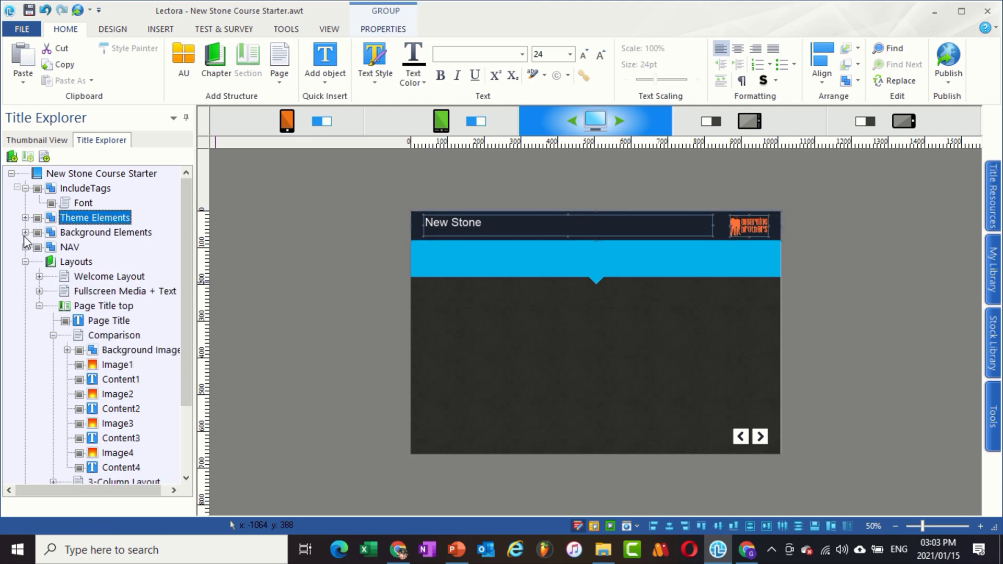
Inspect the Background Elements shapes: texture, color, header band and blue diamond
left_click(25, 232)
left_click(115, 251)
left_click(114, 263)
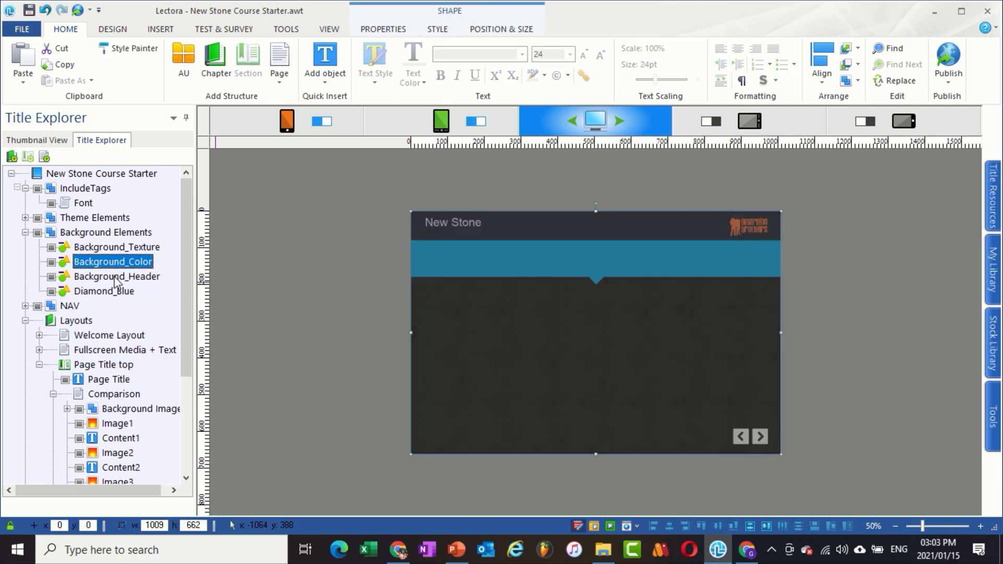
left_click(115, 276)
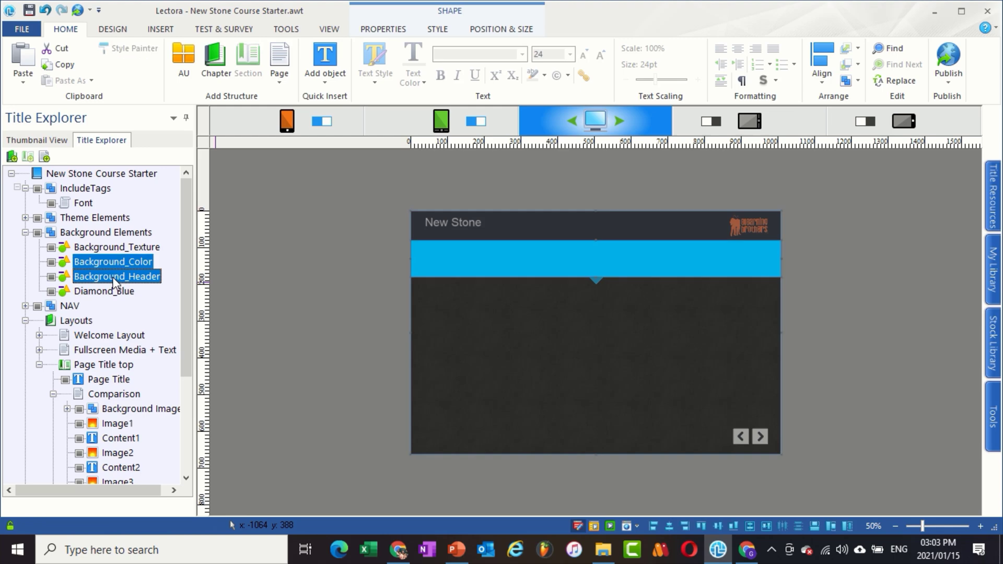
left_click(119, 292)
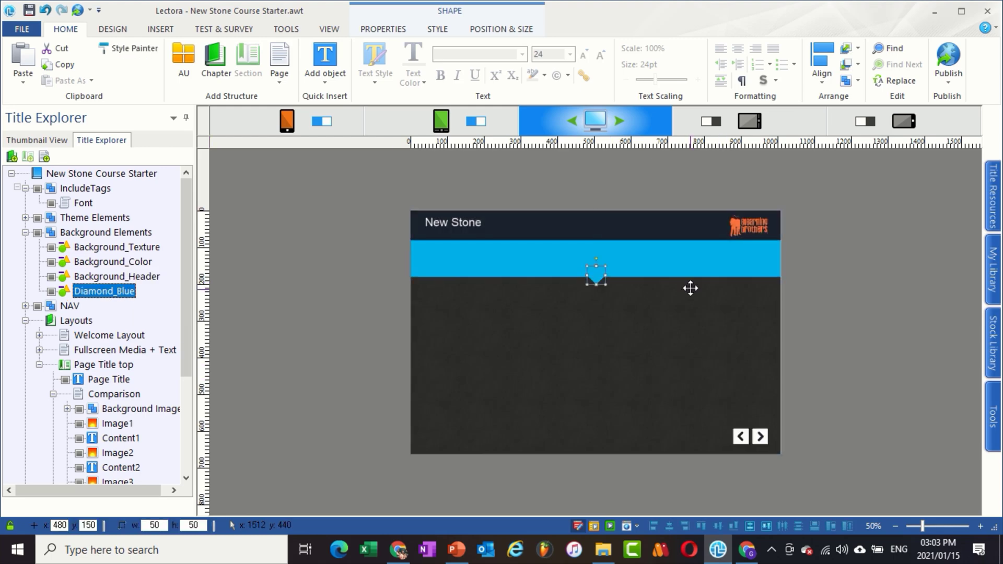
double_click(38, 235)
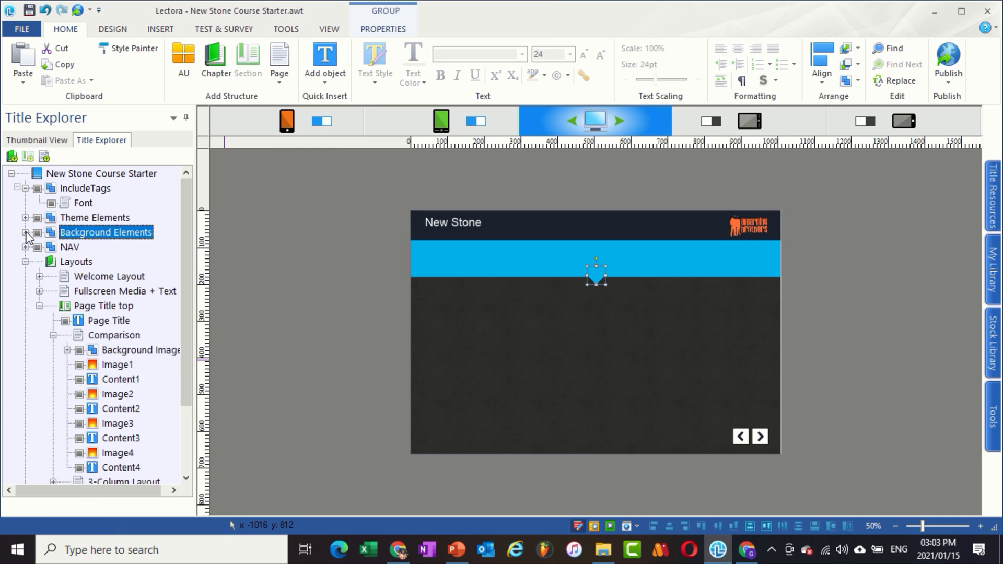
Inspect the NAV arrows group, then return to the Layouts chapter
left_click(72, 247)
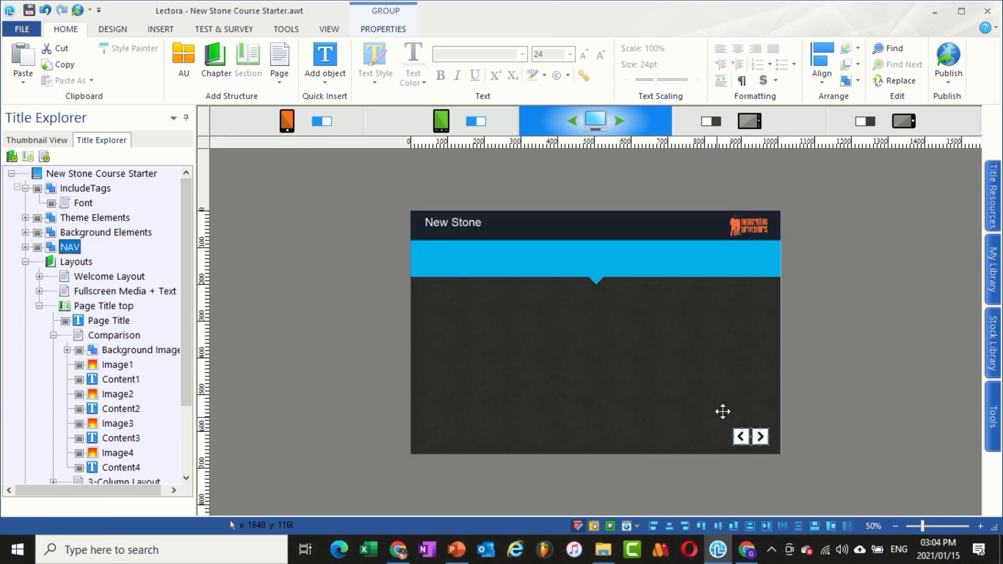
left_click(73, 174)
left_click(63, 265)
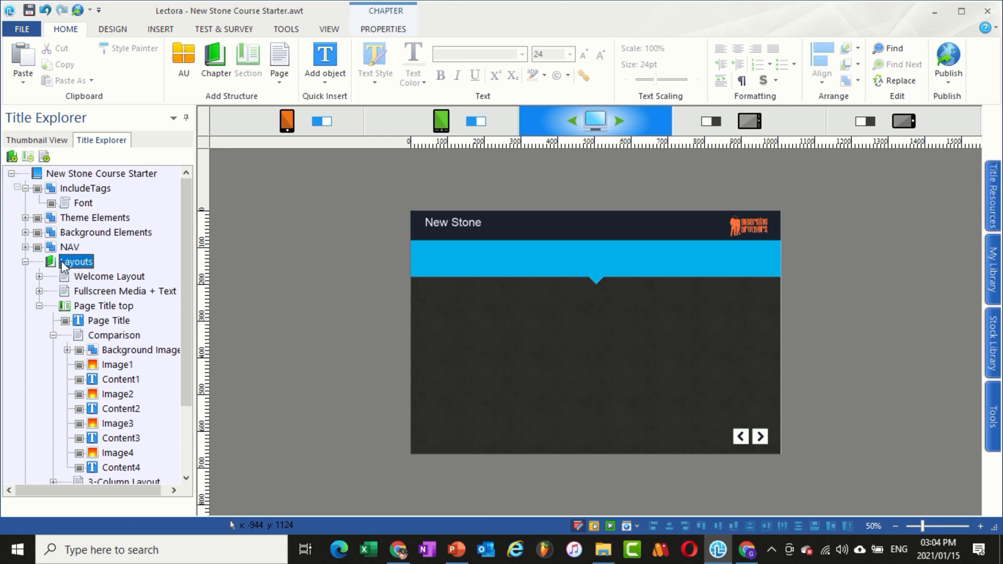
Browse the Page Title top section and the Comparison and Welcome Layout pages, ending on Comparison
left_click(76, 308)
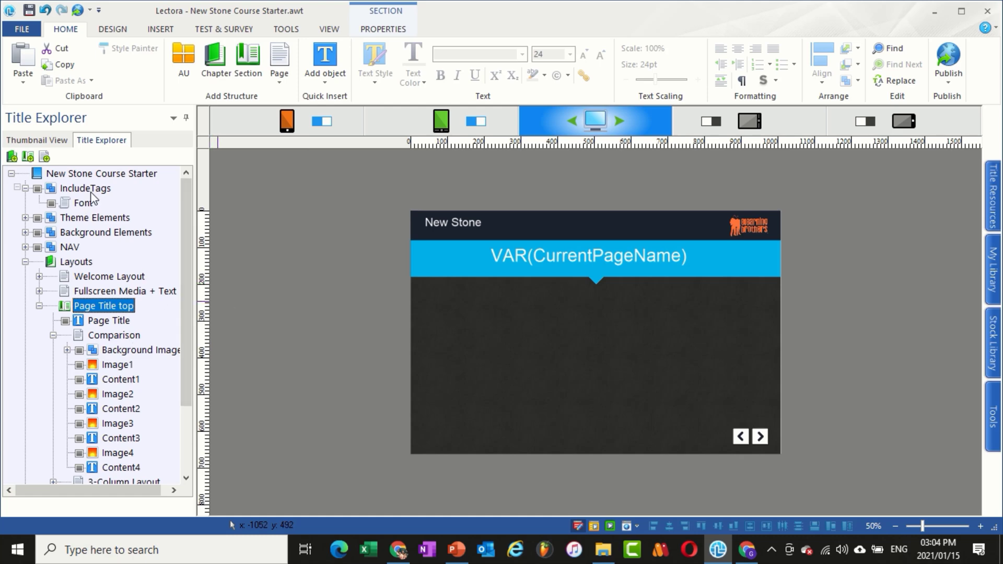
left_click(131, 336)
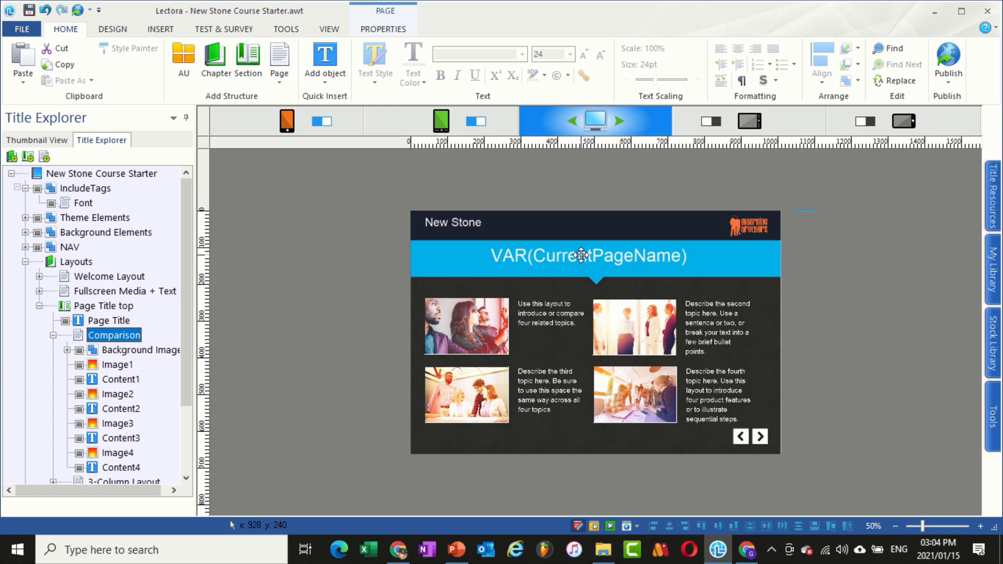
left_click(141, 277)
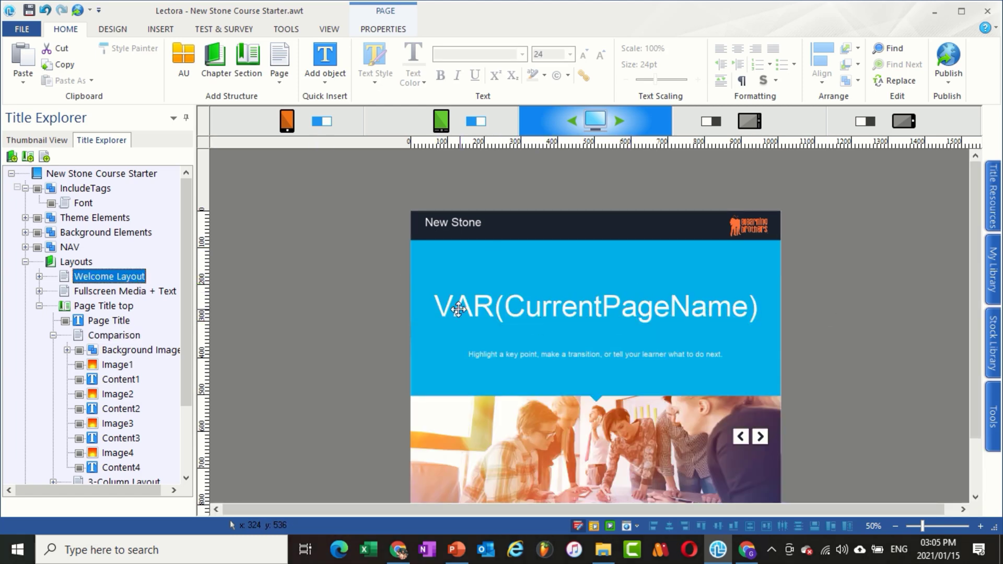
left_click(66, 307)
left_click(114, 335)
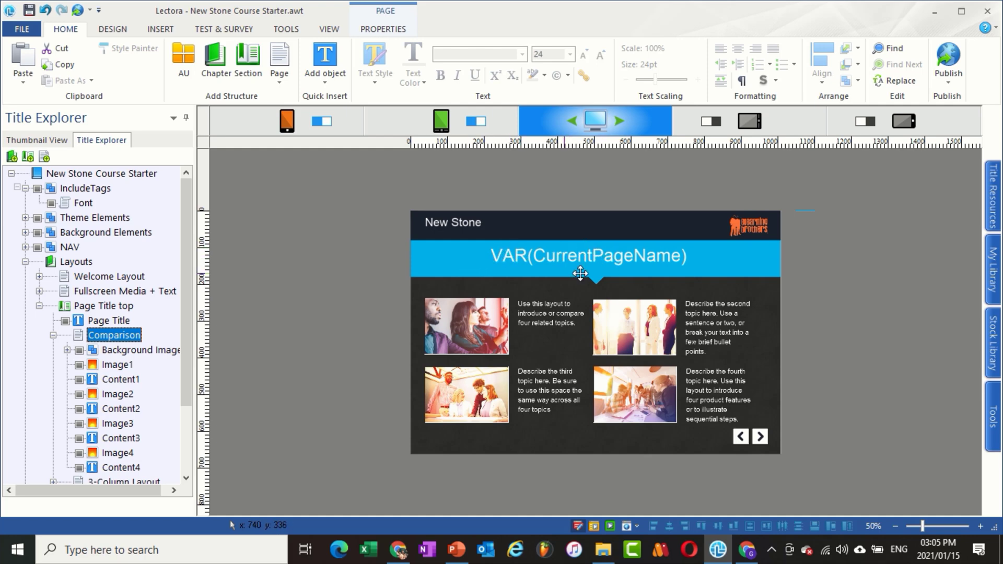
View the 3-Column Layout and Summary pages, then expand Comparison's object list
left_click(53, 336)
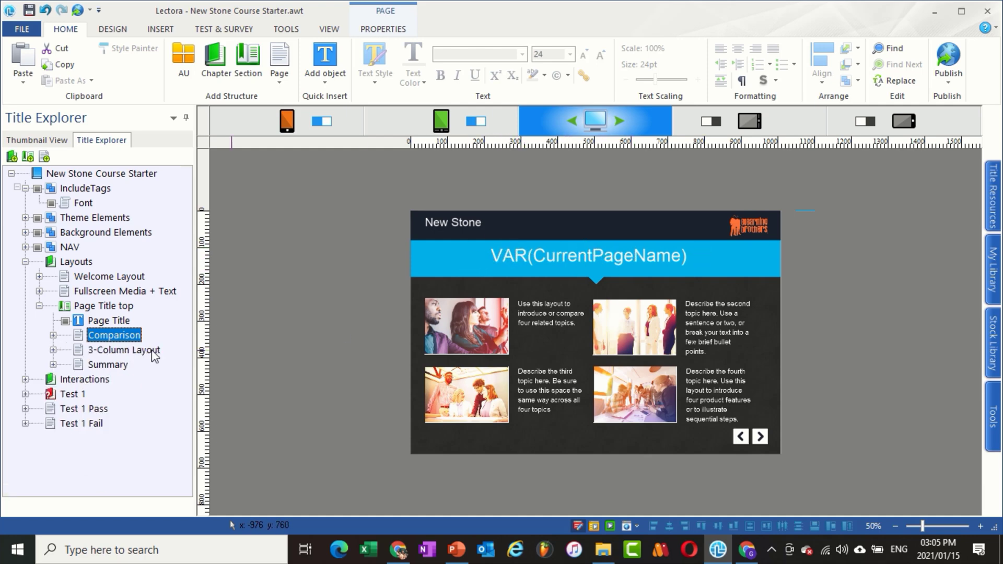
left_click(110, 351)
left_click(107, 364)
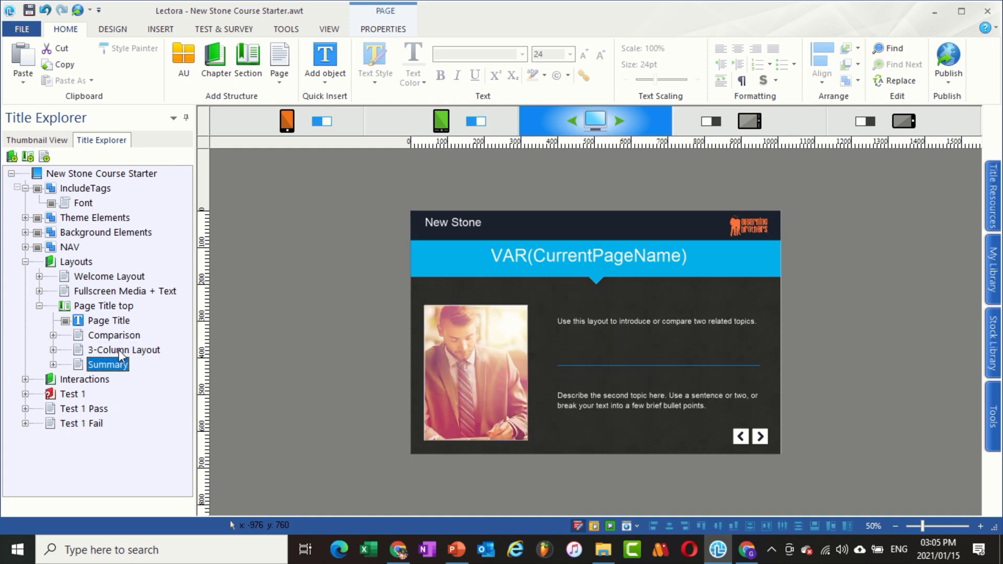
left_click(118, 350)
left_click(102, 335)
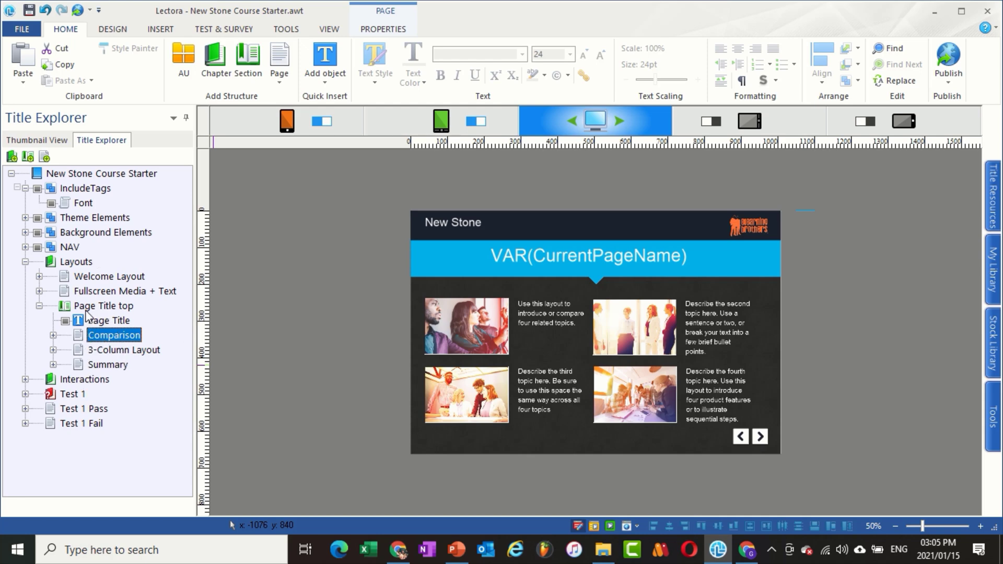
left_click(53, 335)
scroll(185, 324, "down", 2)
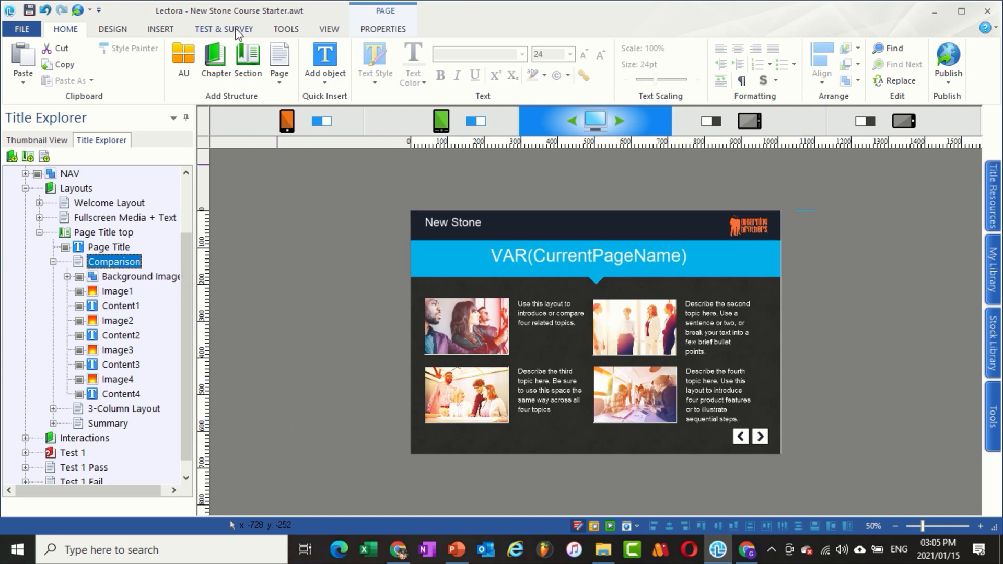
Exclude the NAV group from the Comparison page's inherited objects
left_click(378, 27)
left_click(360, 62)
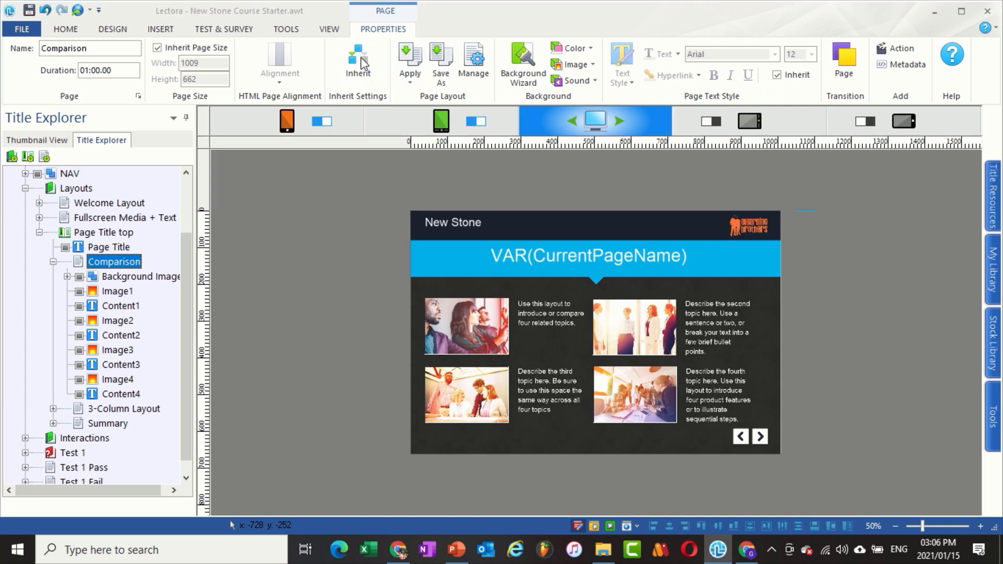
left_click(372, 272)
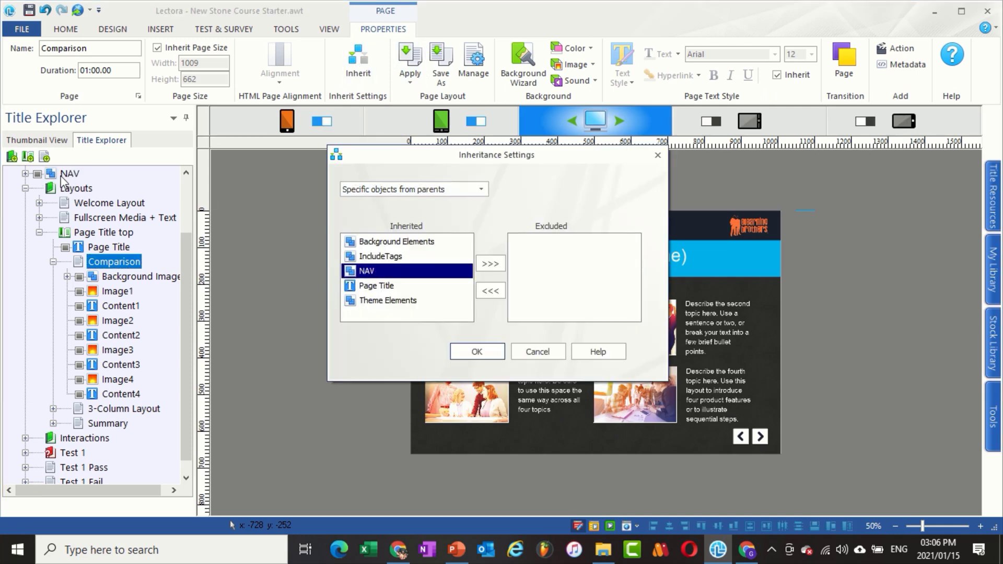
left_click(491, 265)
left_click(472, 350)
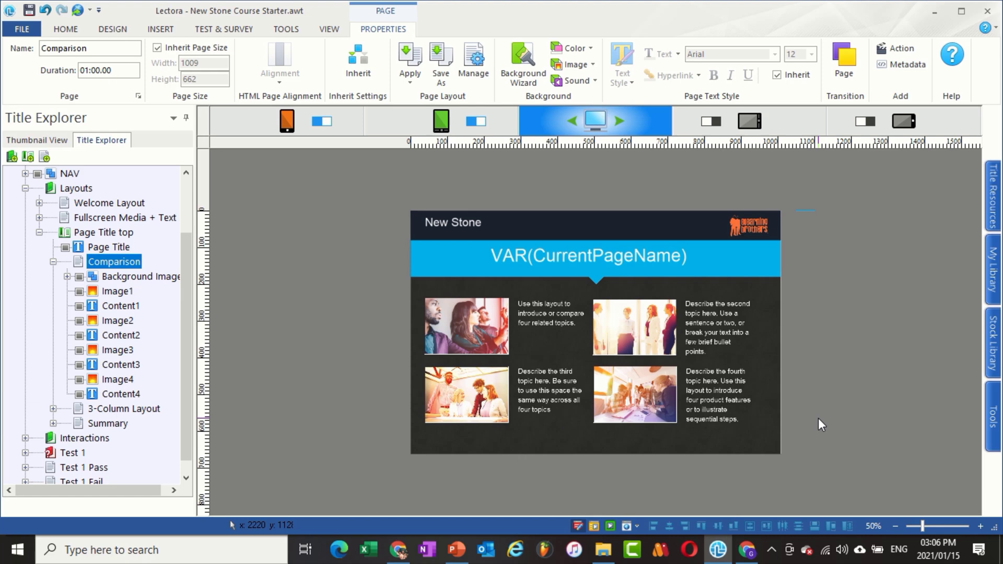
Restore NAV to the inherited objects and set inheritance to ALL objects from parents
left_click(357, 61)
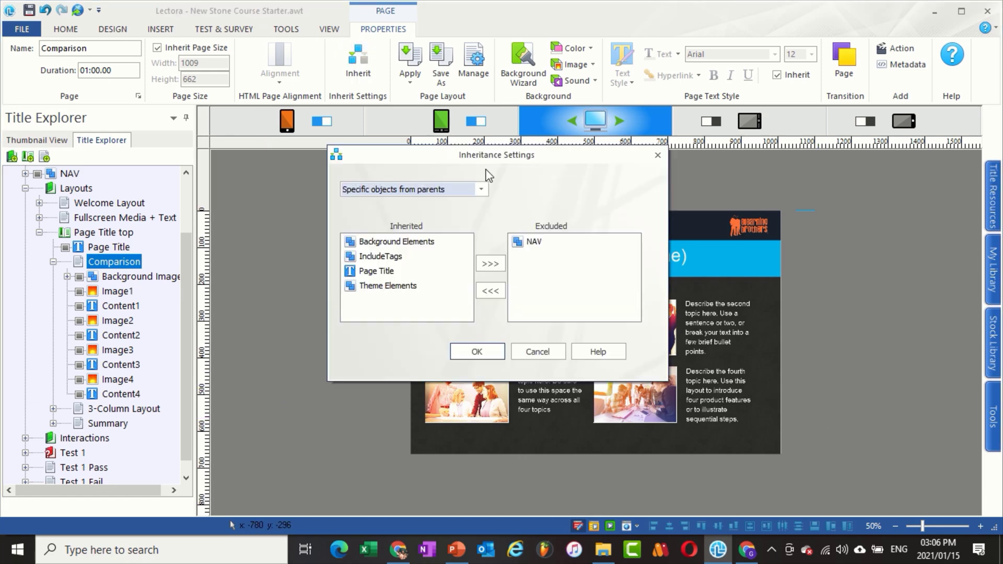
left_click(532, 243)
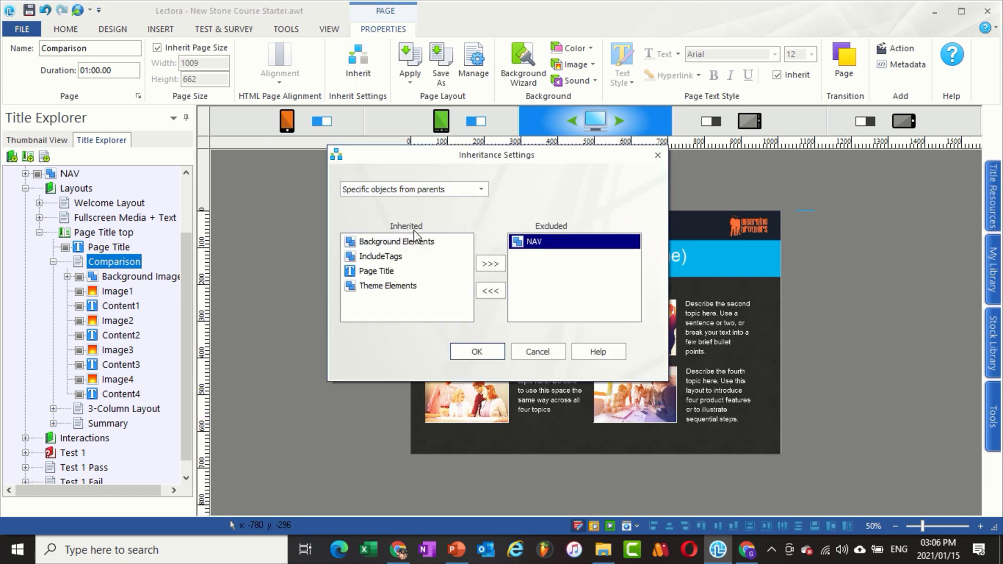
left_click(495, 294)
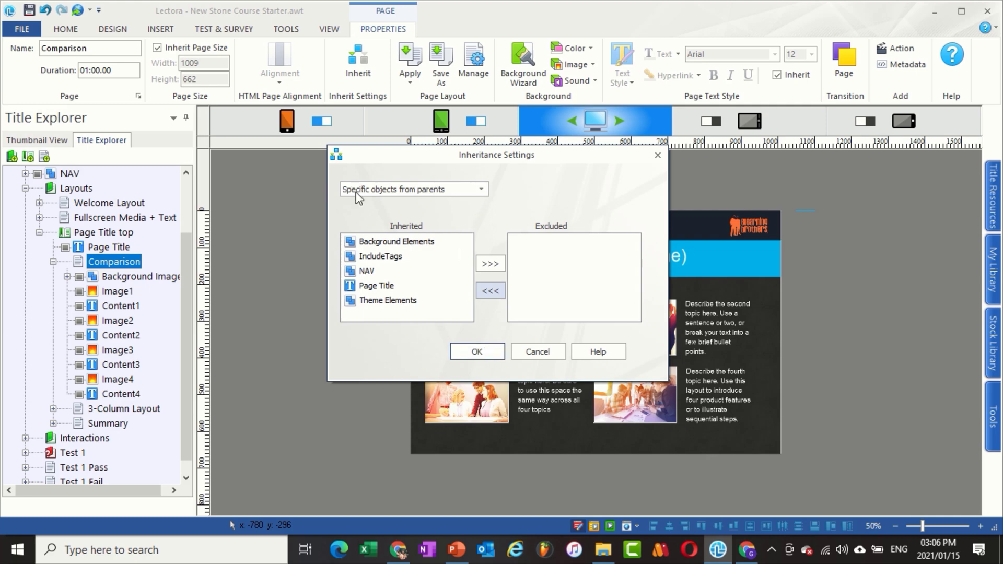
left_click(481, 190)
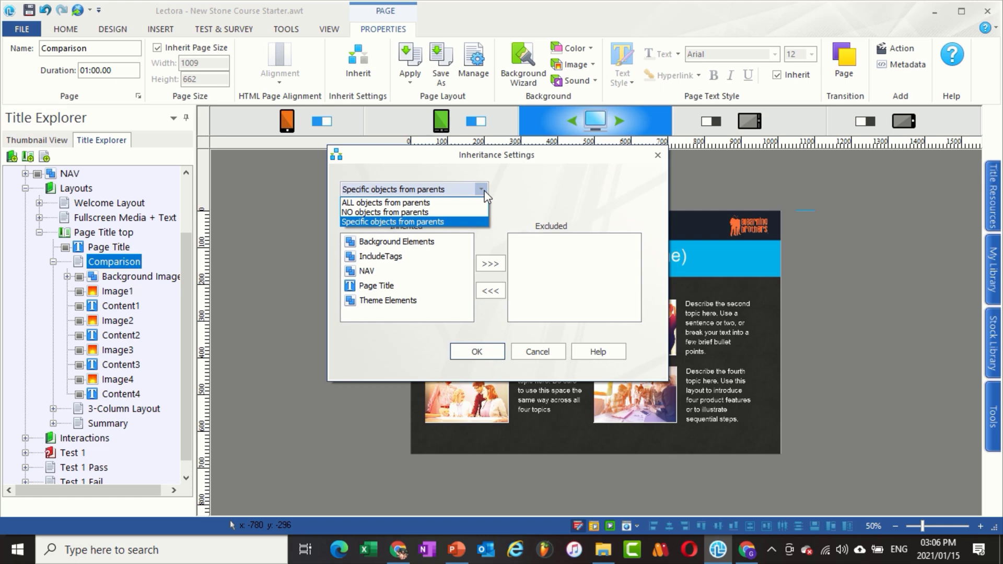
left_click(473, 222)
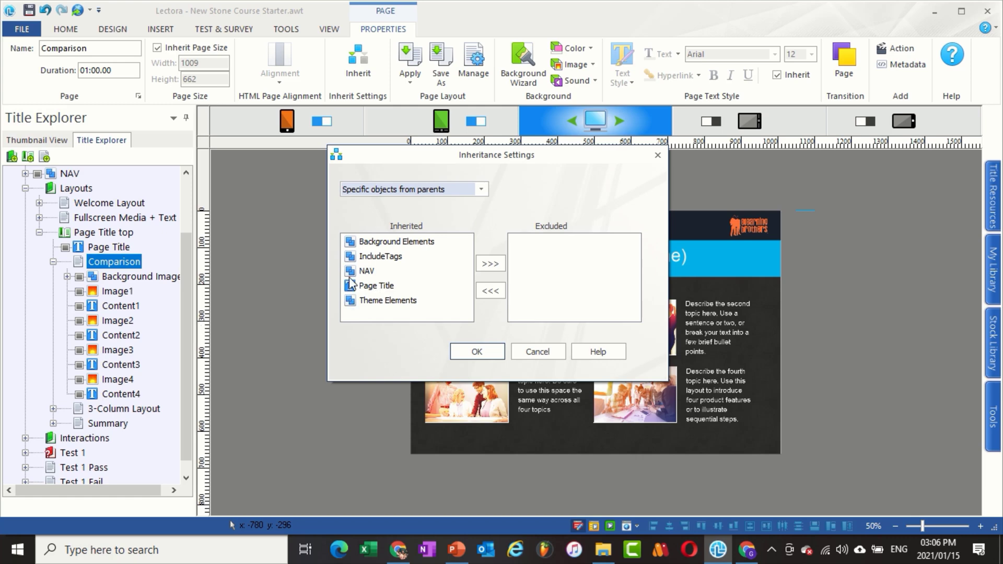
left_click(481, 189)
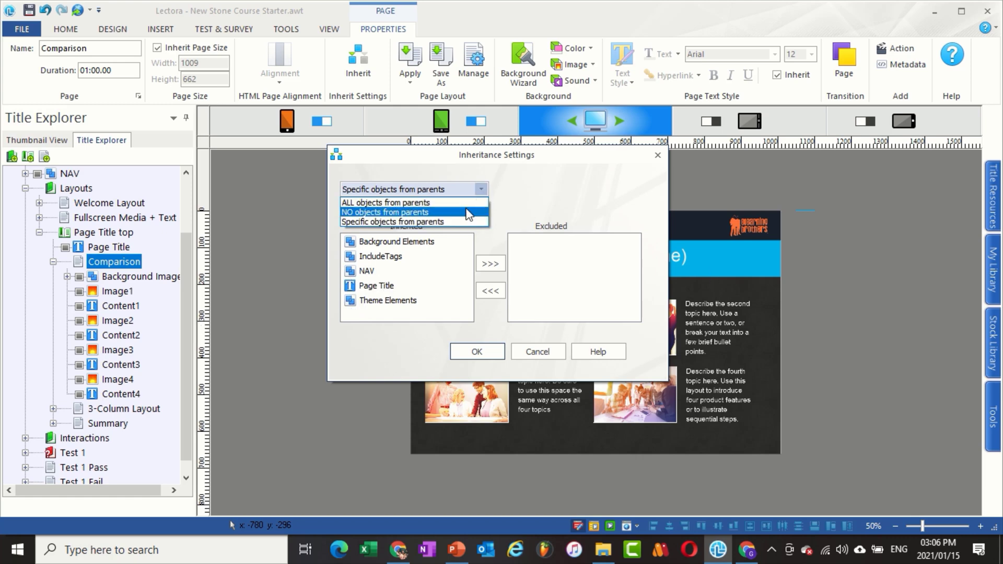
left_click(467, 202)
left_click(475, 352)
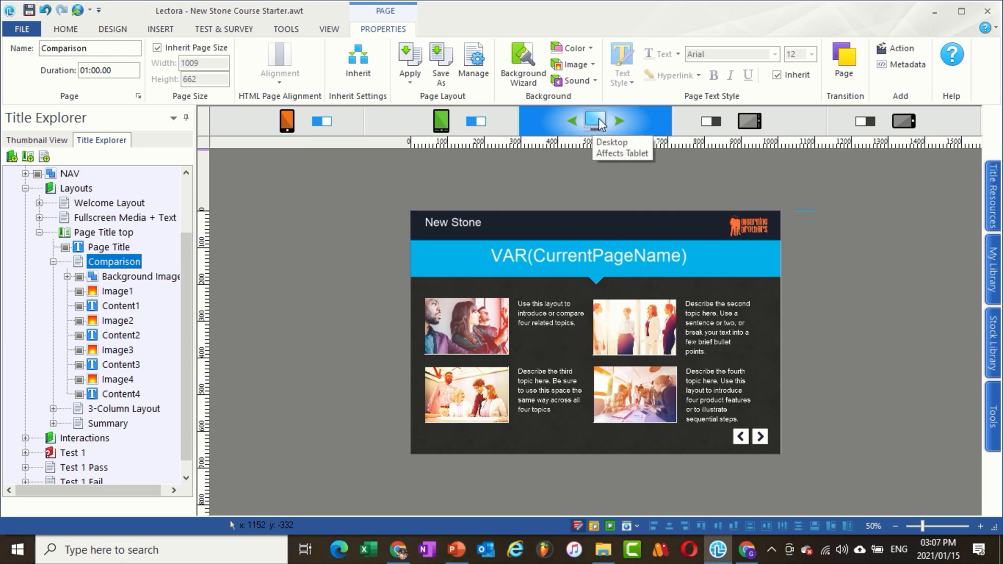
left_click(439, 123)
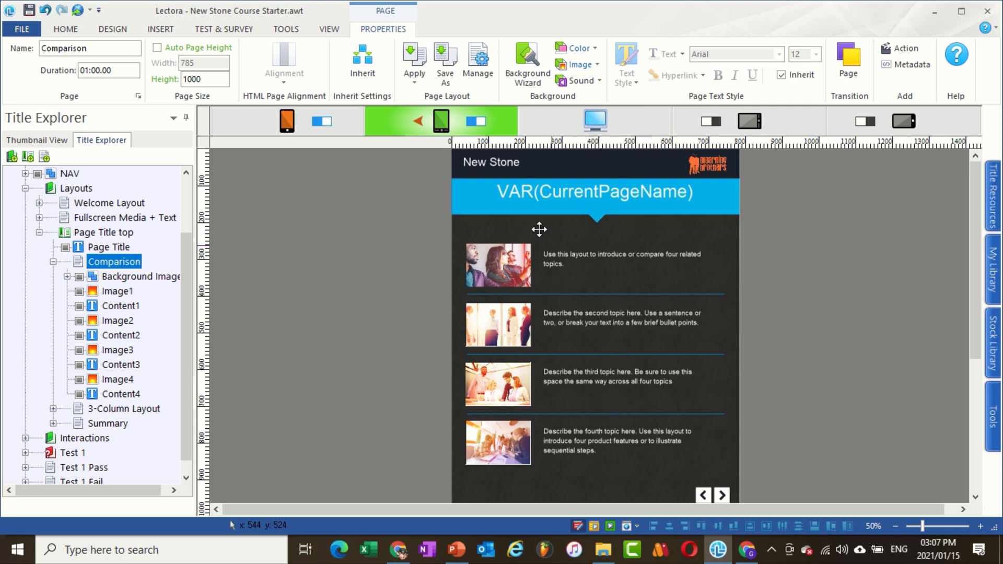
left_click(596, 121)
left_click(315, 124)
left_click(279, 127)
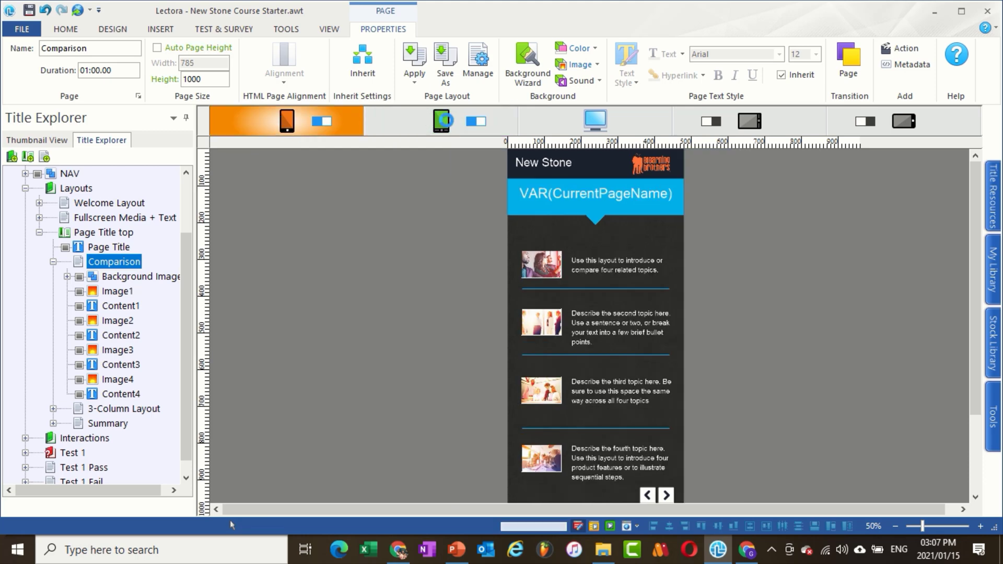
left_click(447, 125)
left_click(595, 121)
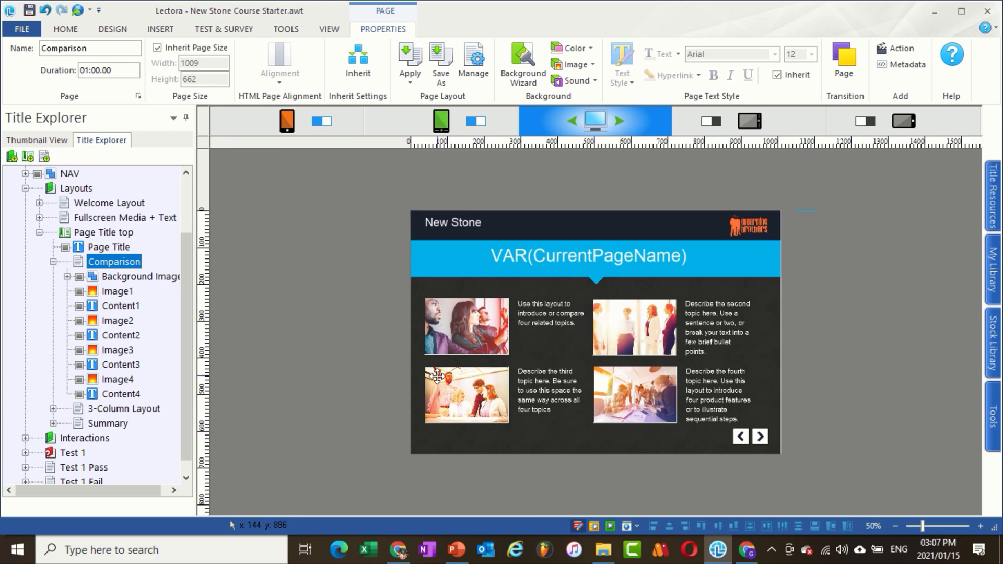
left_click(286, 122)
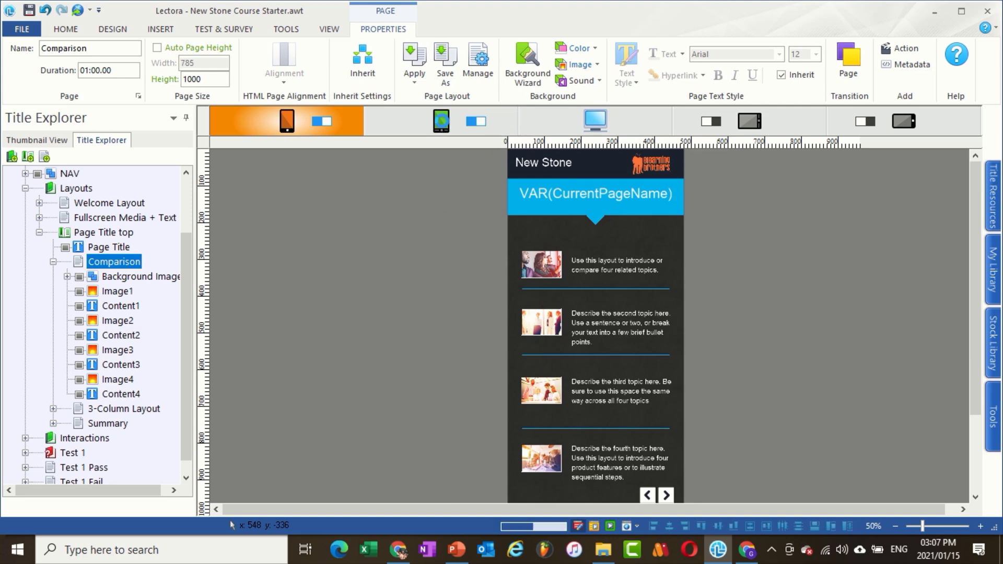
left_click(439, 125)
left_click(595, 120)
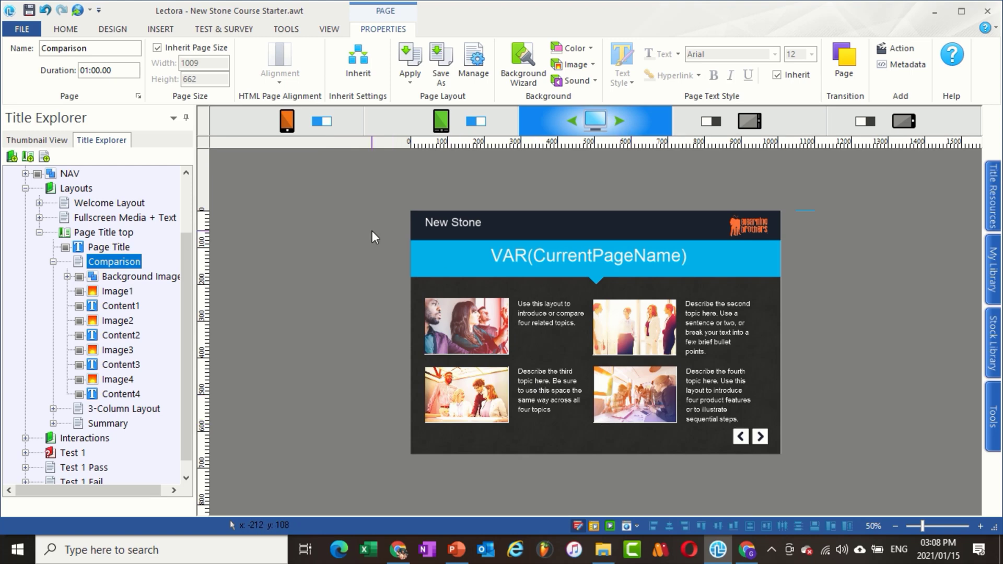
left_click(437, 126)
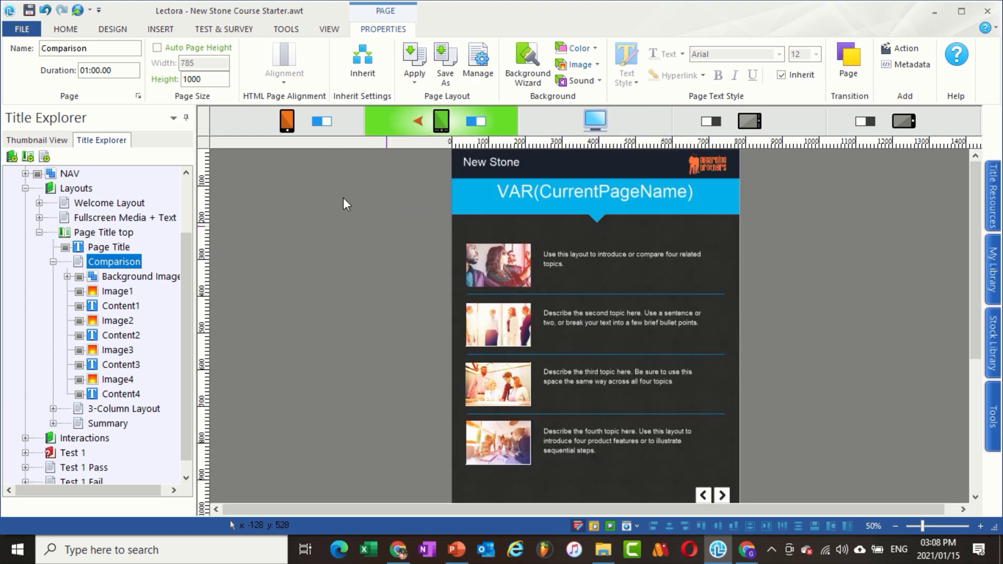
left_click(281, 128)
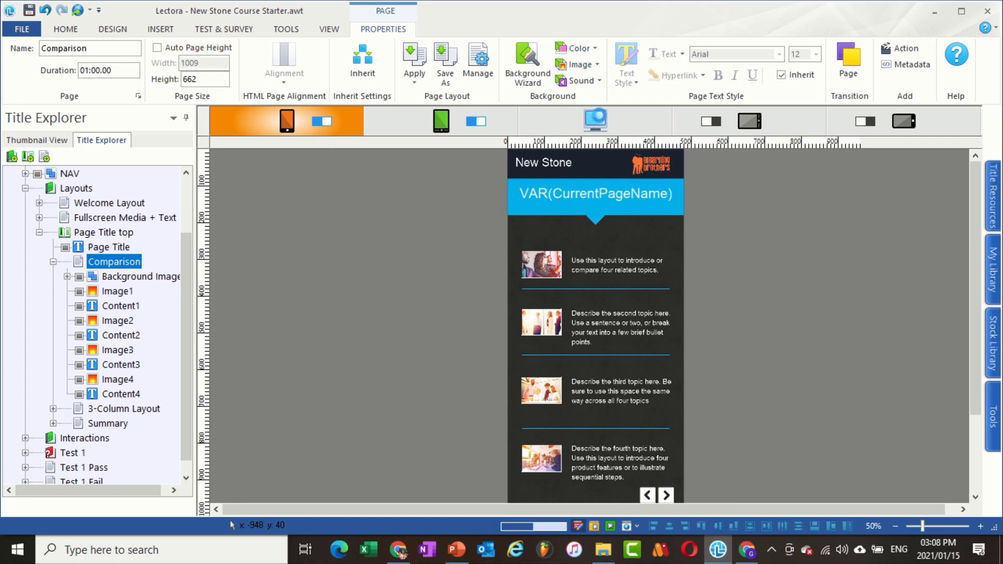
left_click(594, 120)
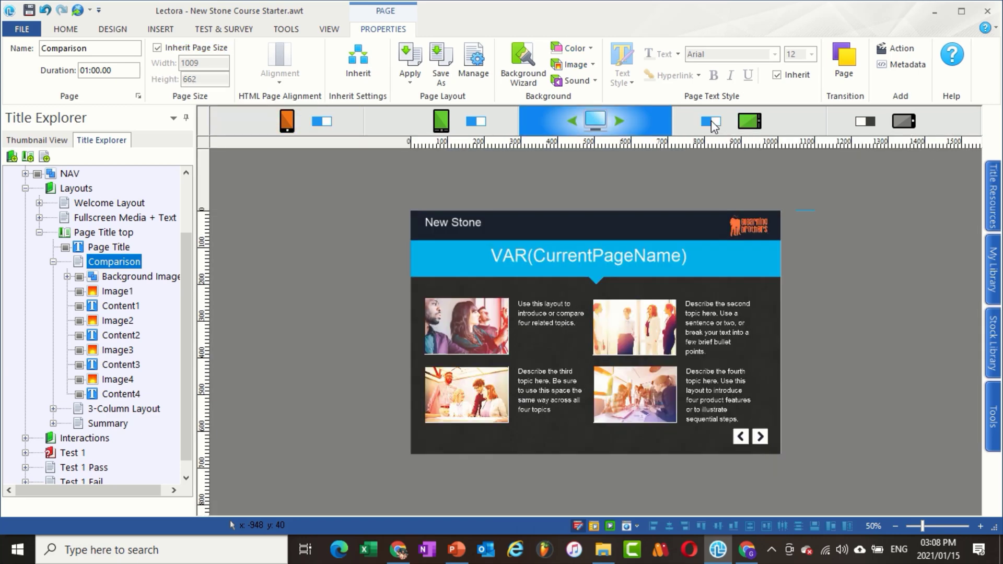
Enable the Phone Landscape layout and view the Comparison page at 785 × 450
left_click(871, 124)
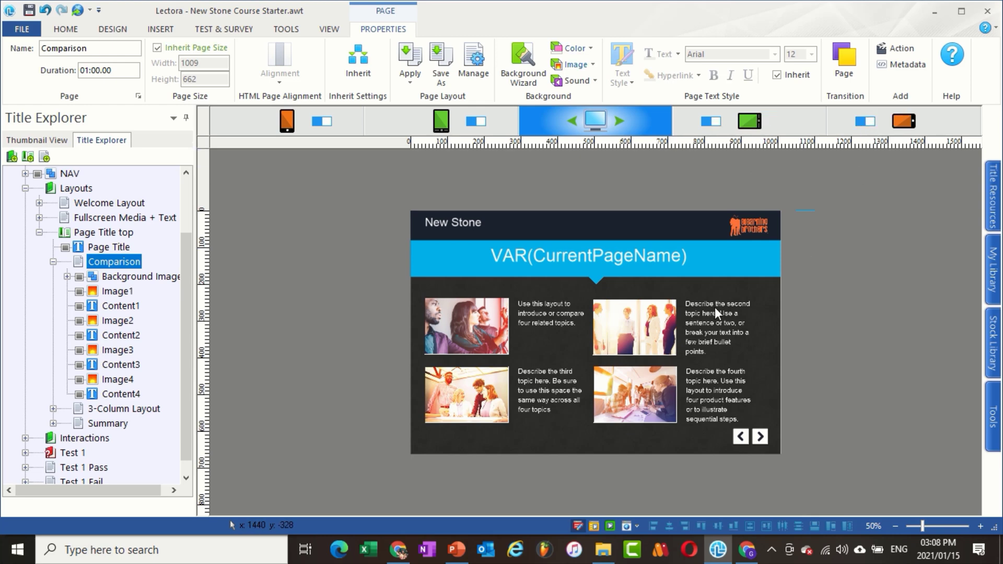
left_click(763, 124)
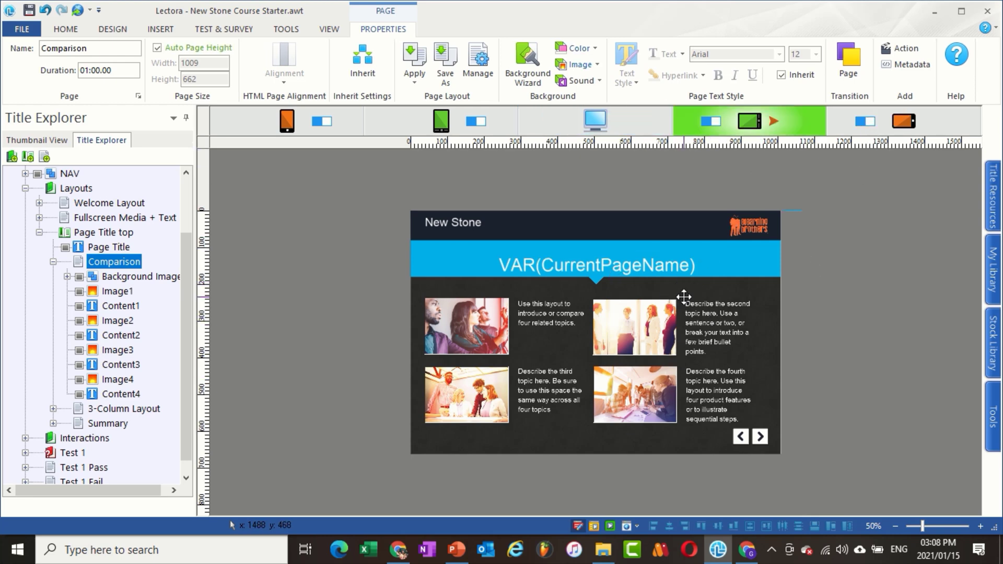
left_click(906, 122)
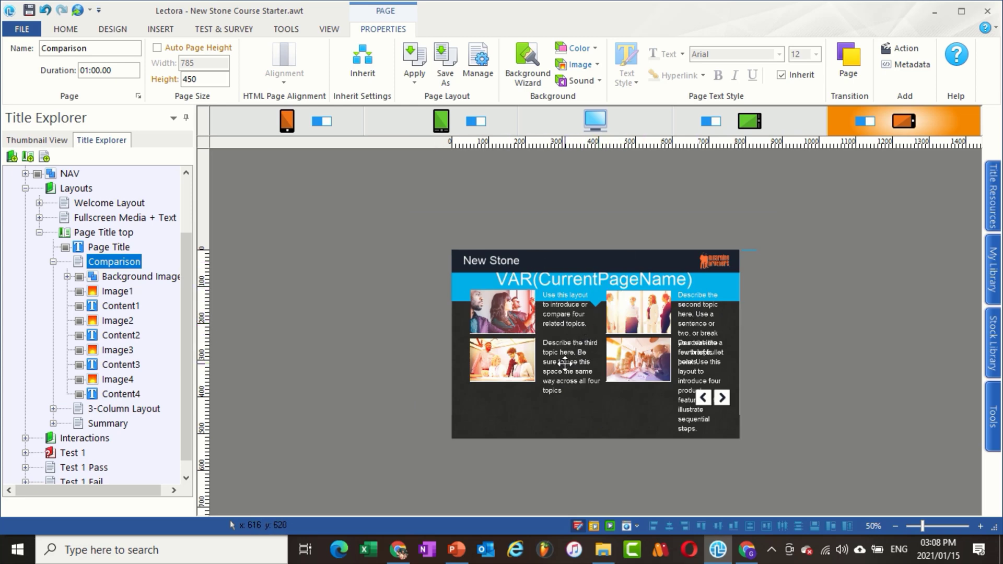
Shift the four photos and Content text blocks lower on the phone-landscape Comparison page
left_click_drag(497, 366, 493, 388)
left_click_drag(505, 315, 501, 330)
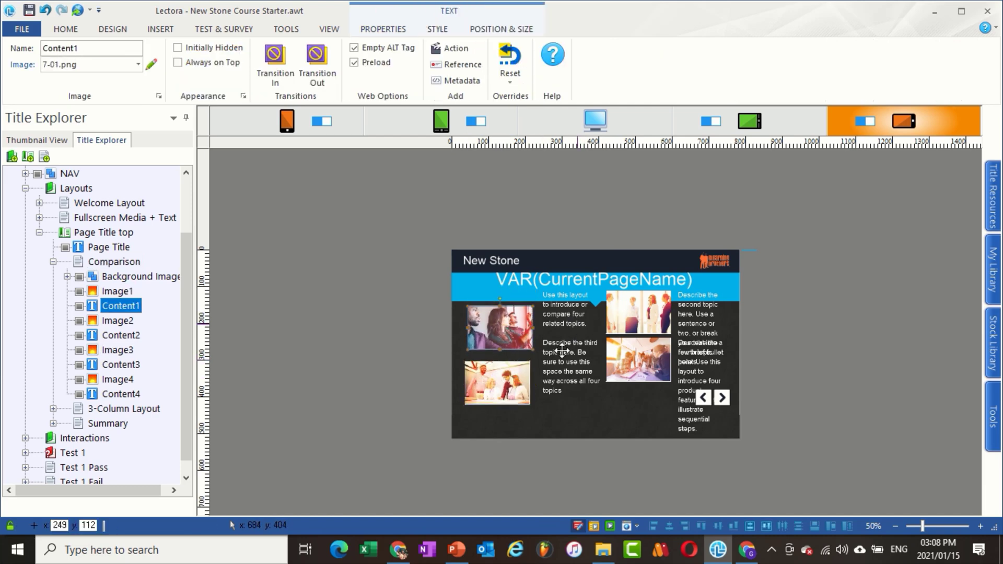
left_click_drag(567, 359, 563, 385)
left_click_drag(574, 314, 565, 329)
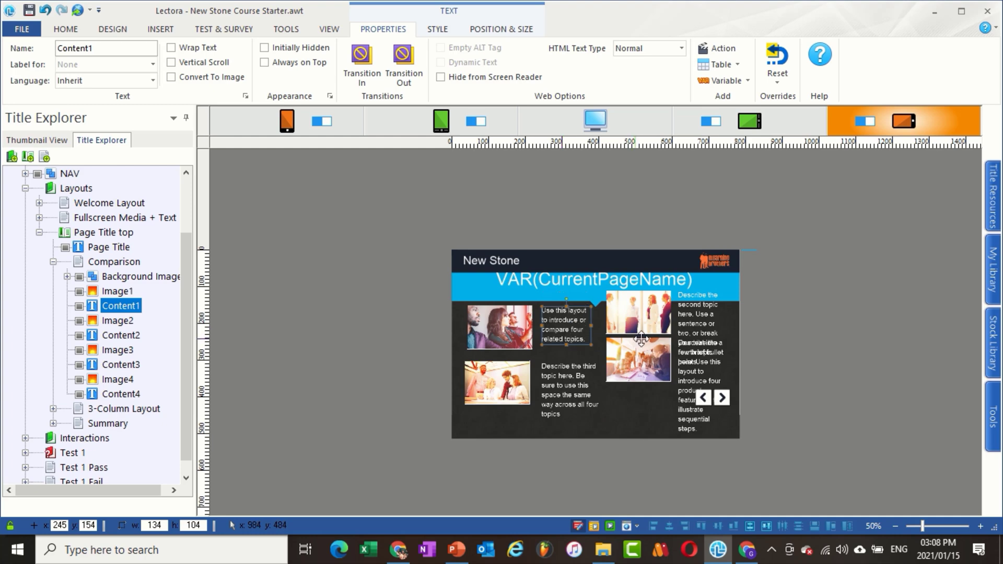
left_click_drag(642, 356, 641, 387)
left_click_drag(638, 317, 638, 335)
Select the Back and Next arrows together and nudge them slightly lower
left_click(688, 326)
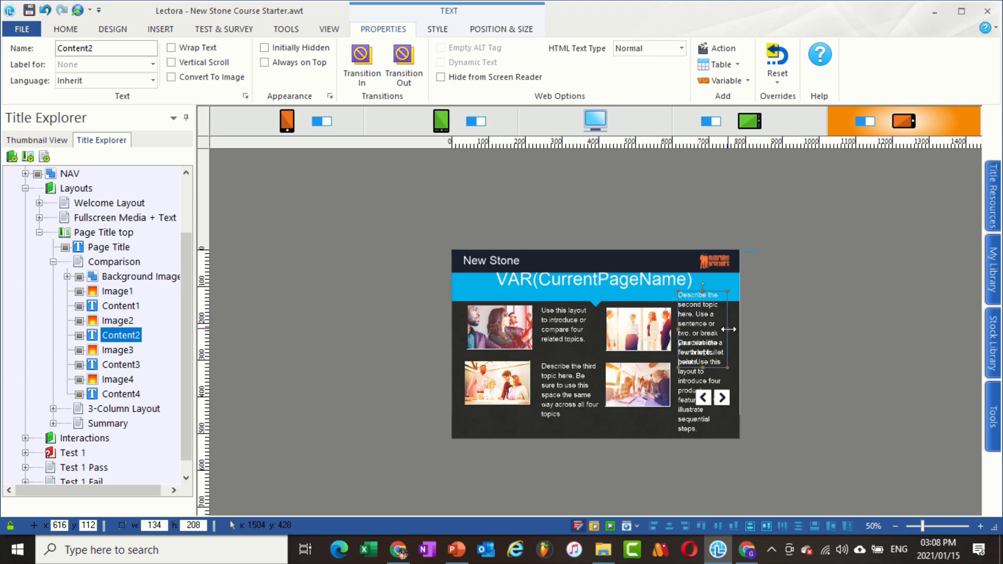
left_click(728, 328)
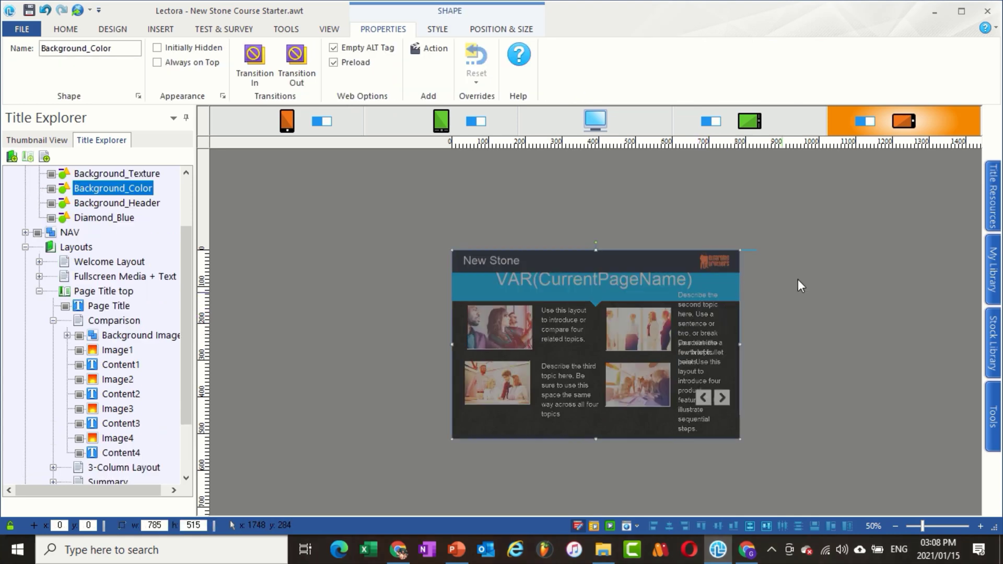
left_click(705, 342)
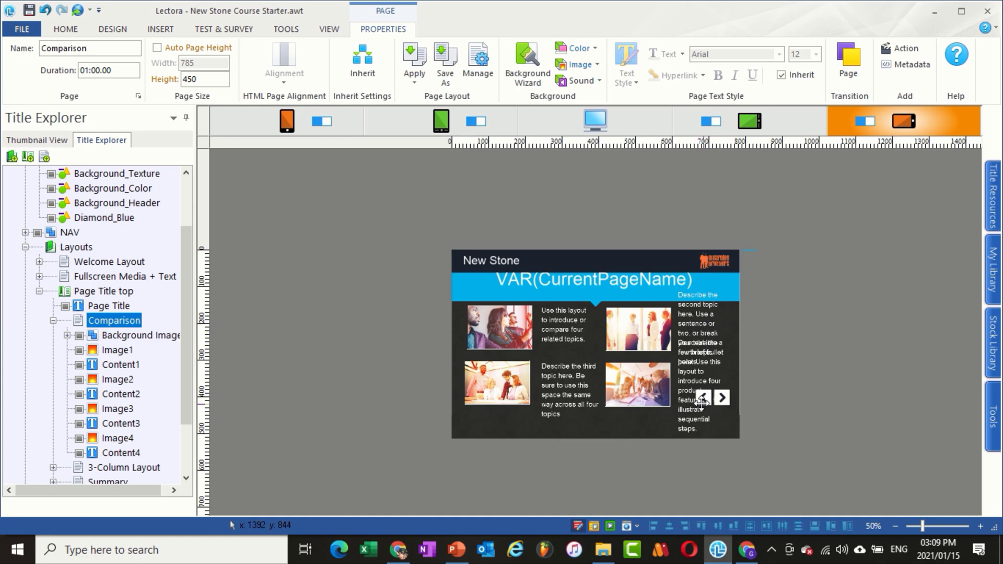
left_click_drag(760, 380, 702, 407)
left_click(779, 342)
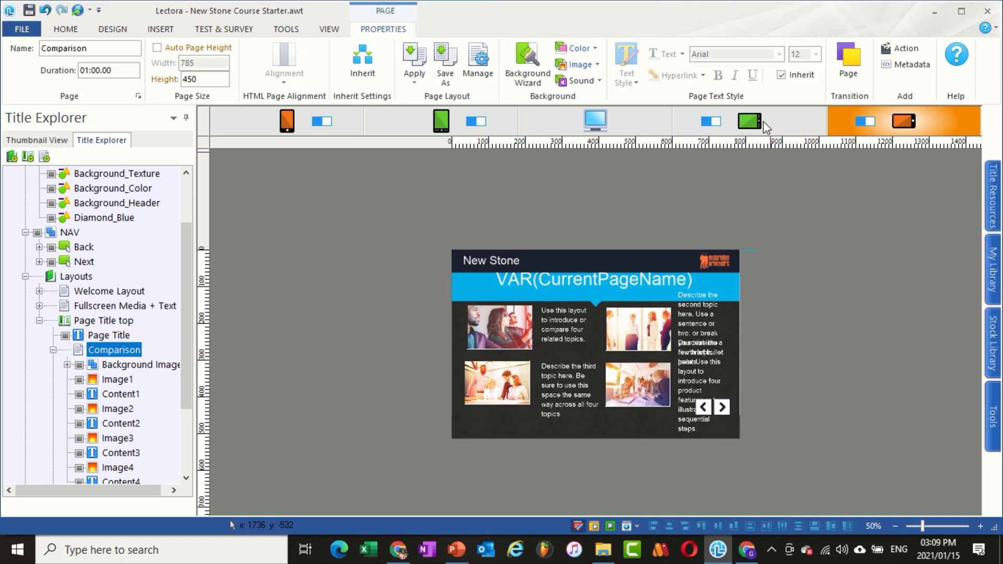
Compare the layout across tablet landscape, phone landscape and desktop views, ending on desktop
left_click(750, 119)
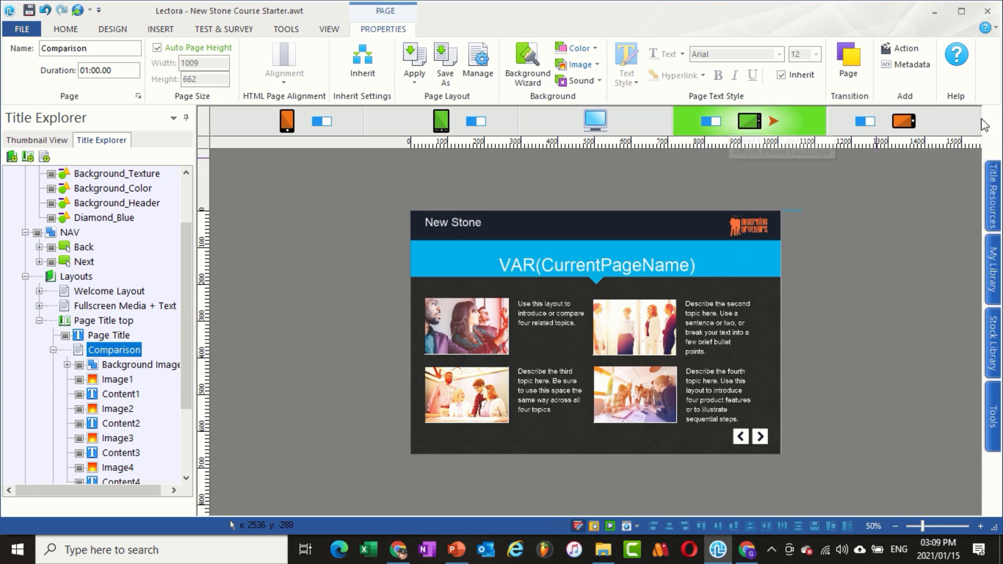
left_click(595, 119)
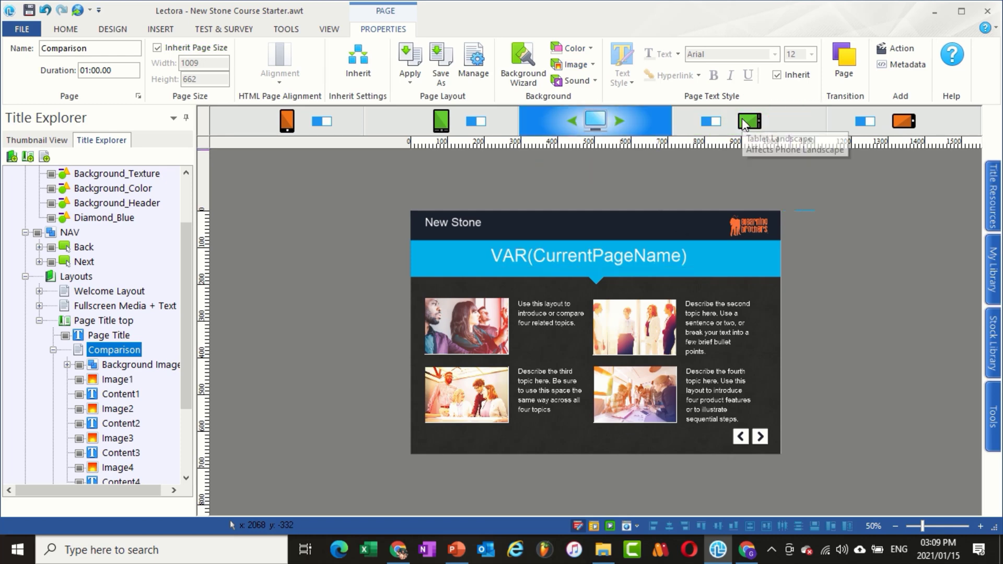
left_click(931, 118)
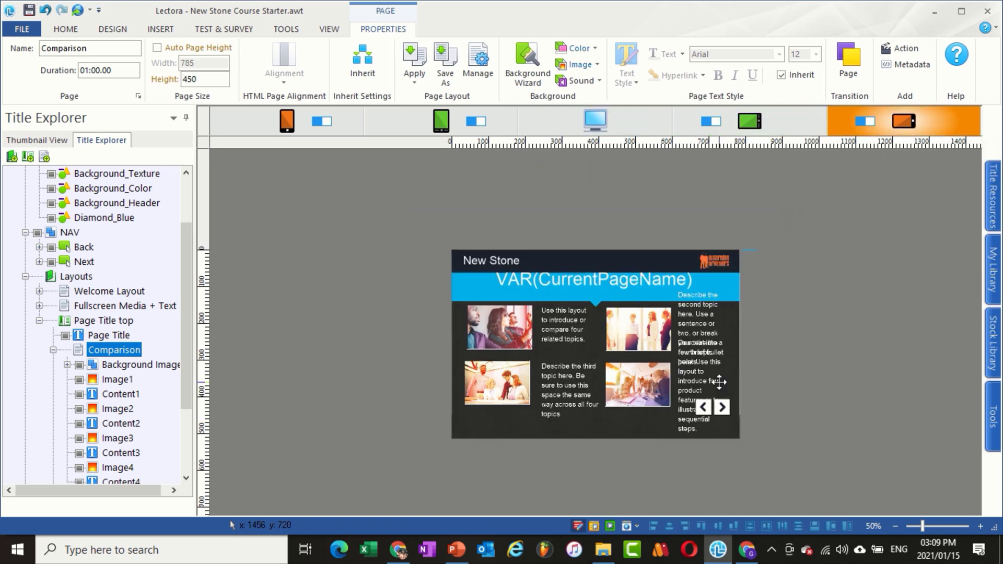
left_click(593, 116)
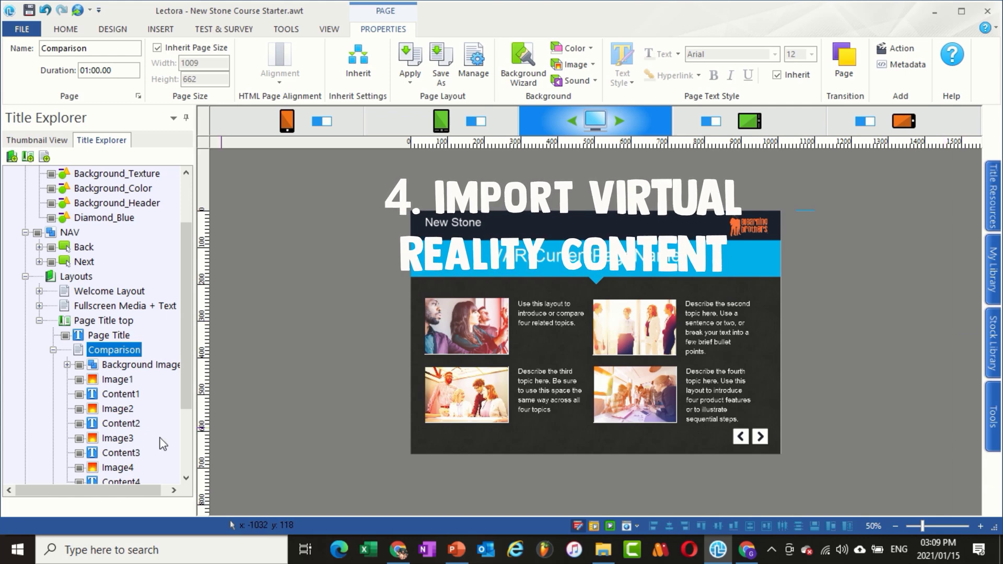
Look over the HOME and INSERT ribbons, then bring the eLearning Brothers site forward in Chrome
left_click(65, 29)
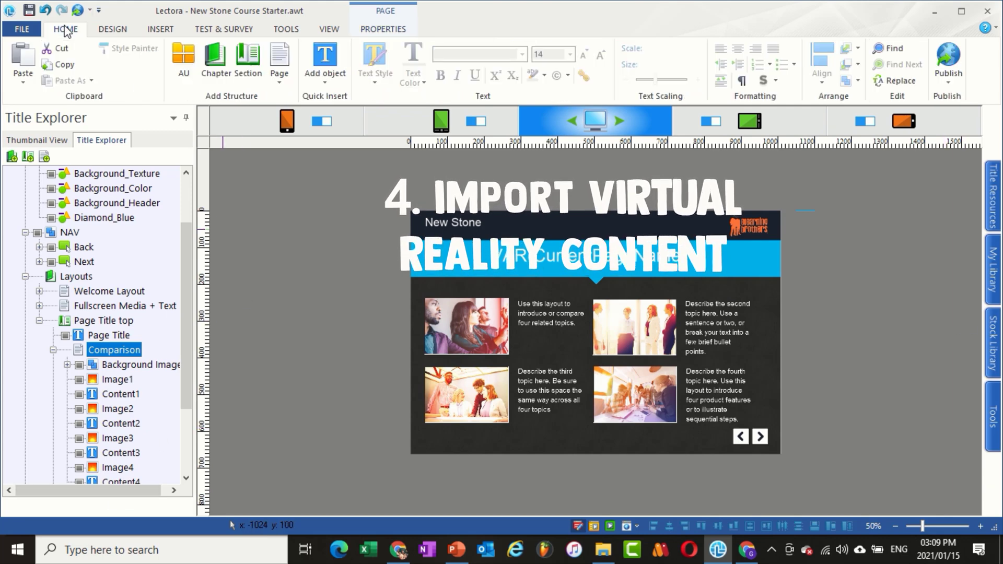
left_click(160, 30)
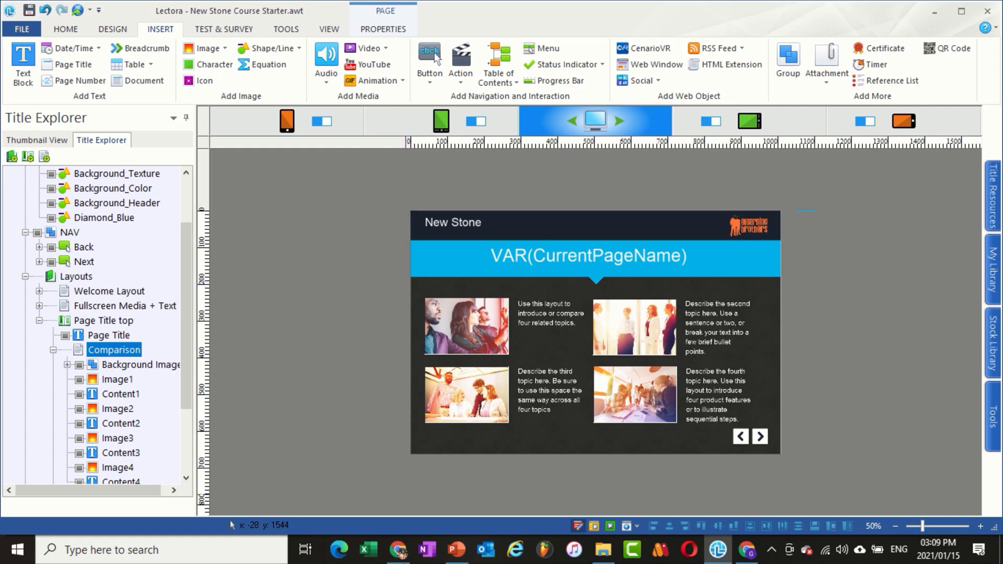
left_click(398, 549)
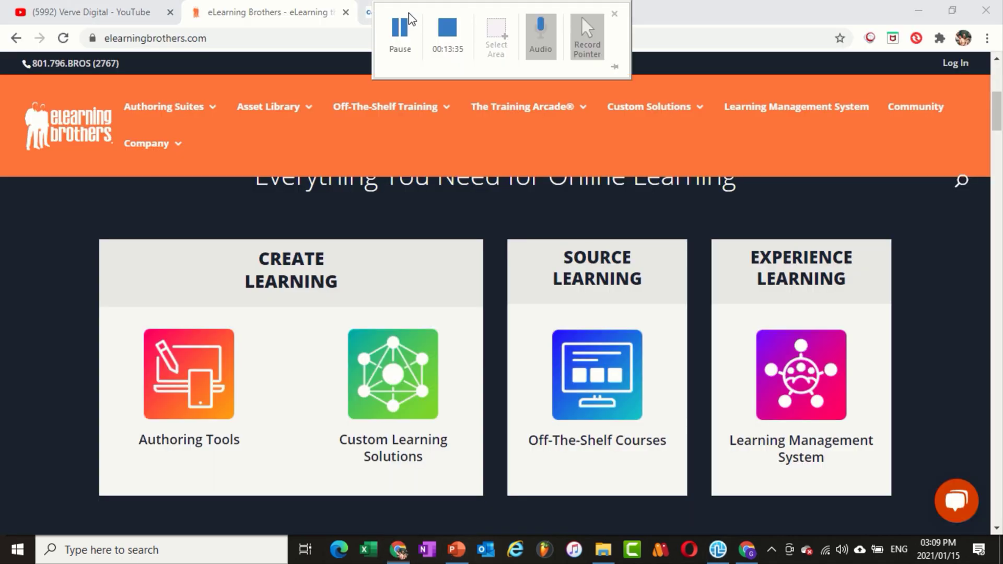
Start the RuralUP Tractor Safety scenario, check the loader info point, and open the loose-clothing warning
left_click(405, 12)
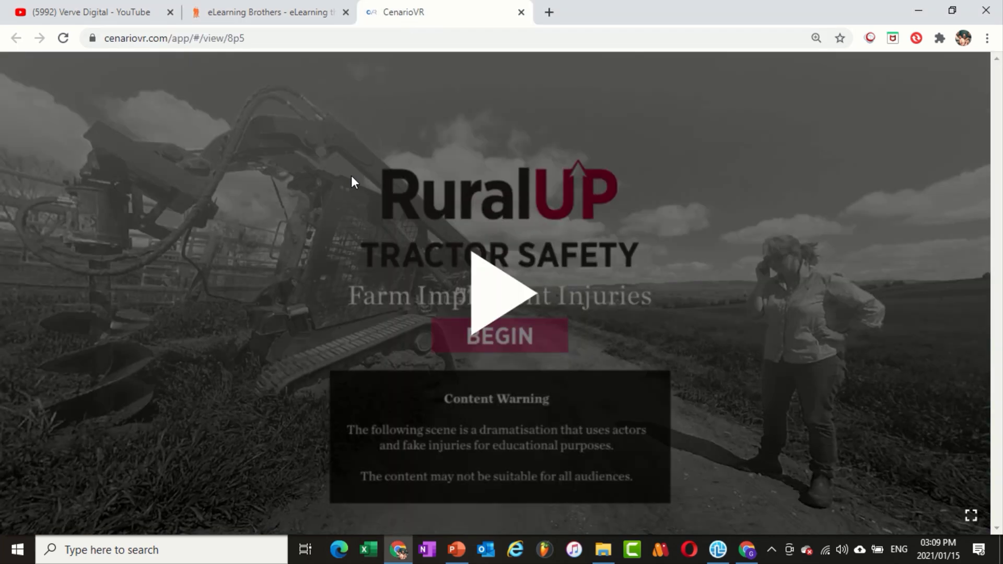
left_click(505, 290)
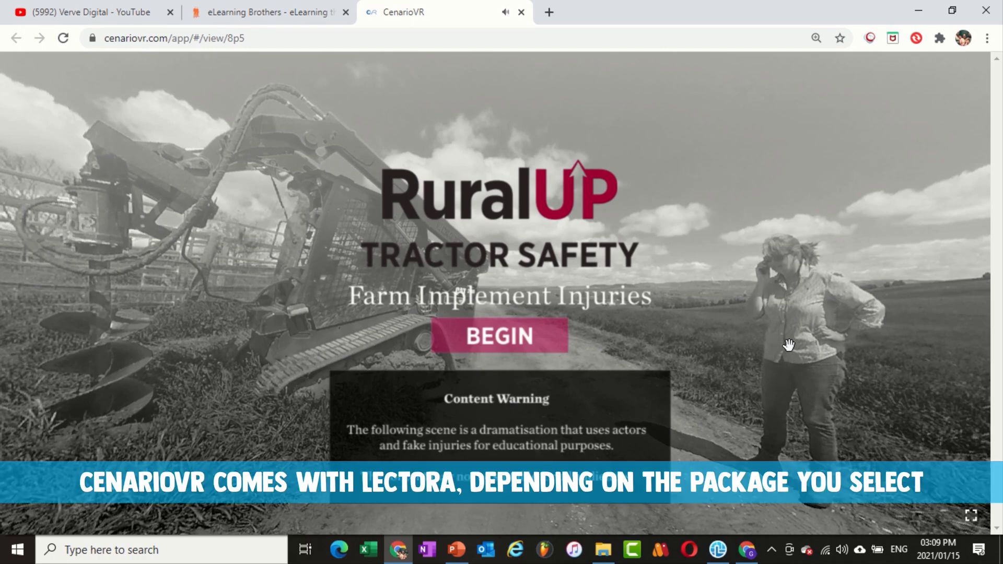
left_click(519, 336)
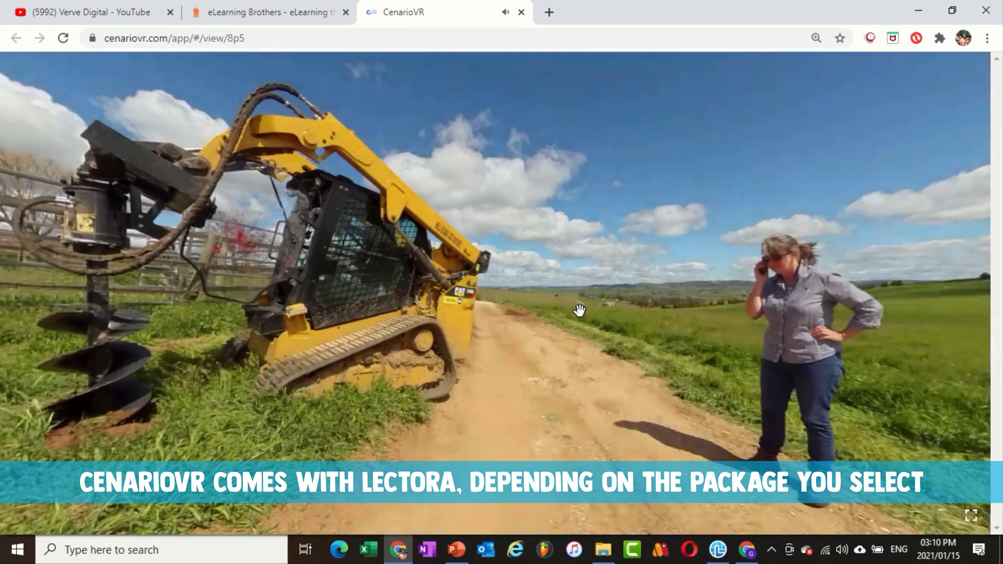
left_click_drag(533, 235, 781, 219)
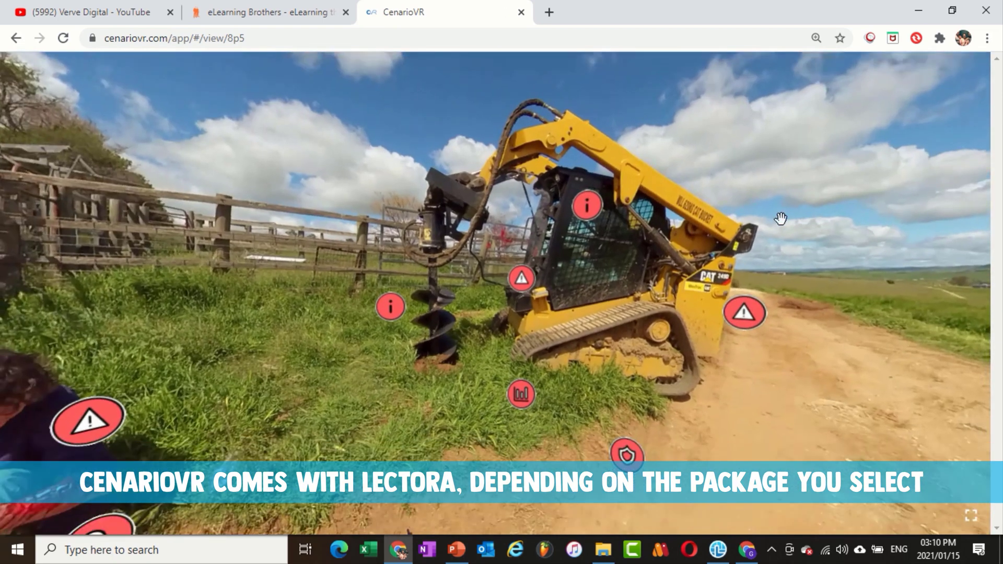
left_click(587, 206)
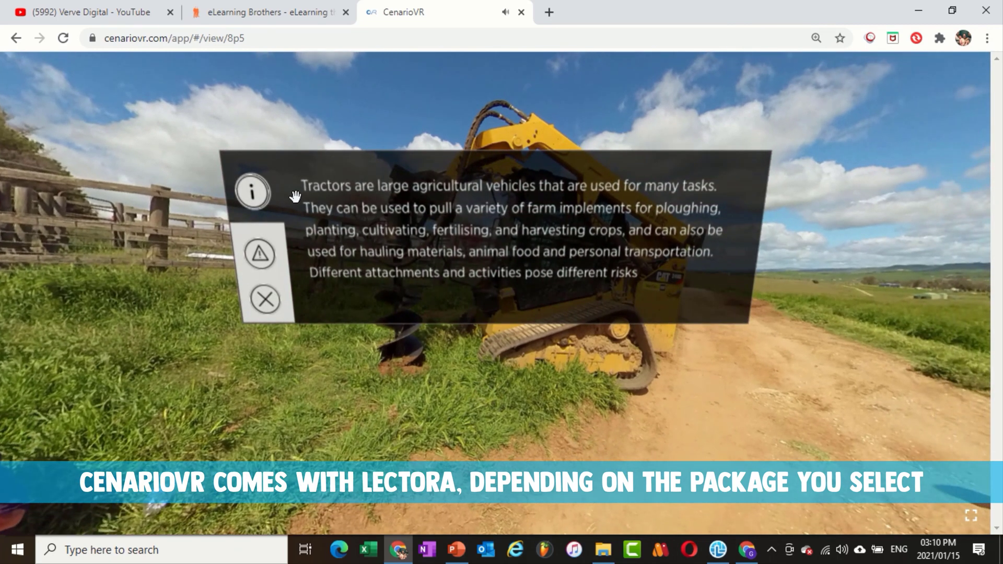
left_click(266, 299)
left_click_drag(159, 287, 632, 232)
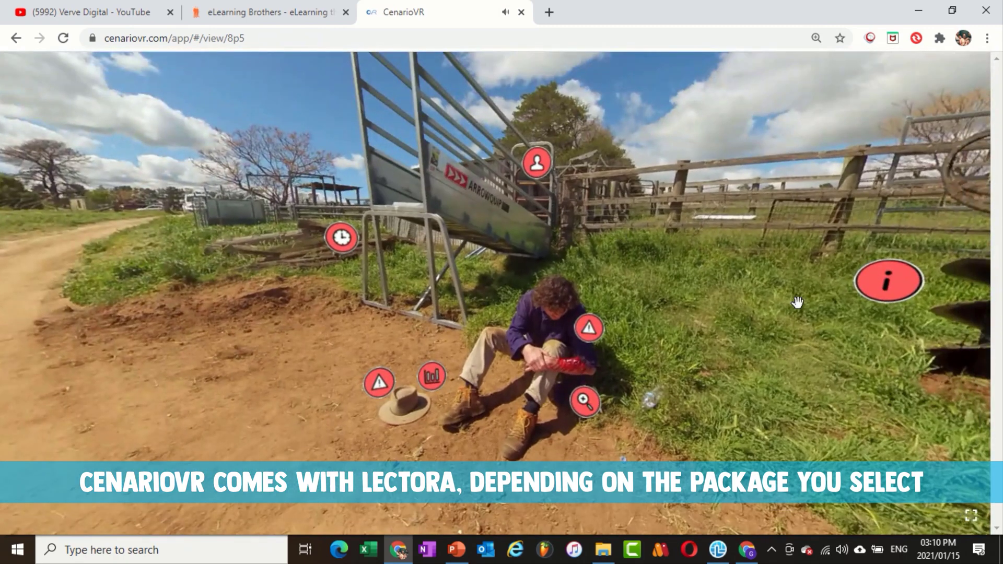
left_click(588, 329)
left_click_drag(806, 409, 633, 350)
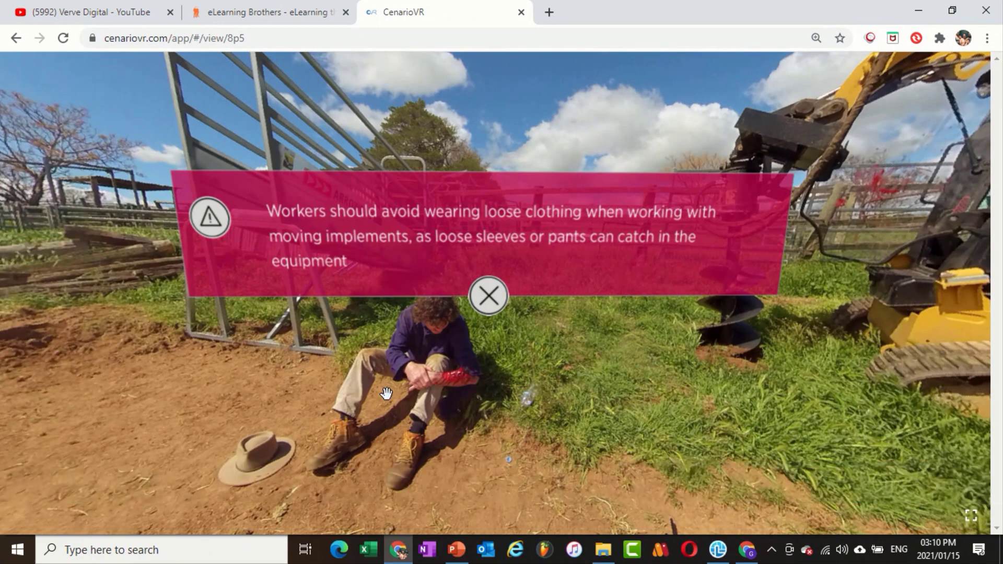
Close the loose-clothing warning, then view and dismiss the sun and heat warning
left_click_drag(632, 359, 633, 365)
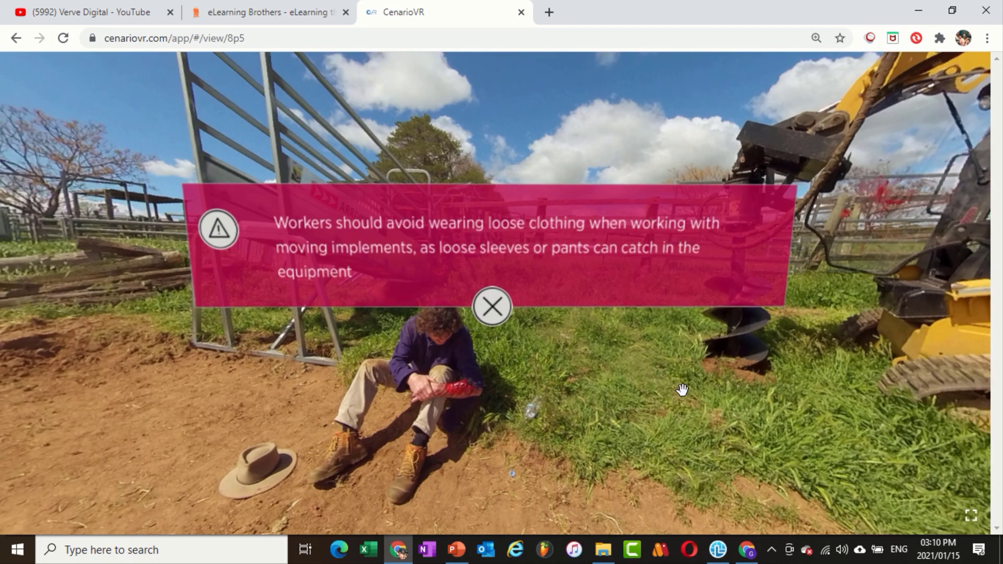
left_click(492, 306)
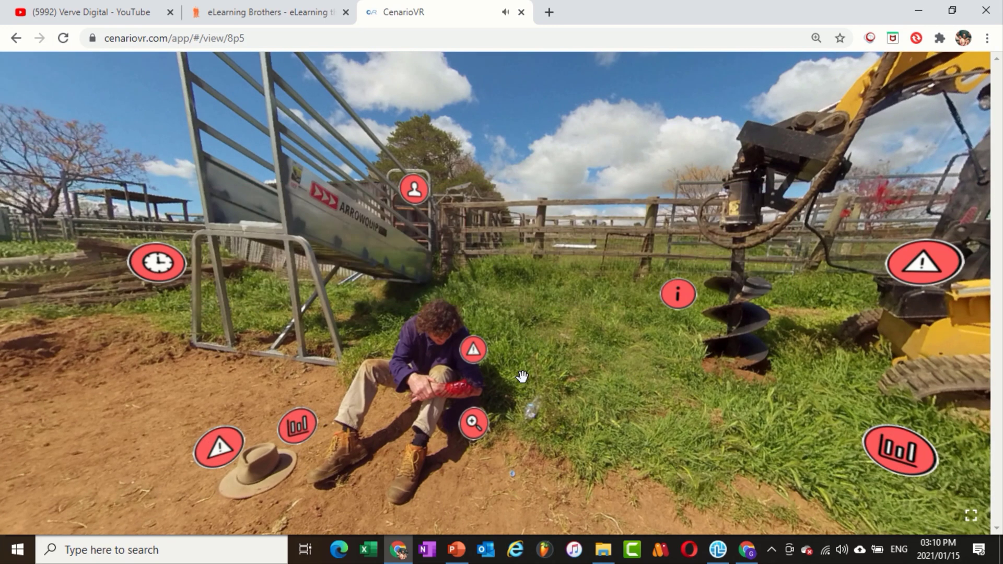
left_click(219, 447)
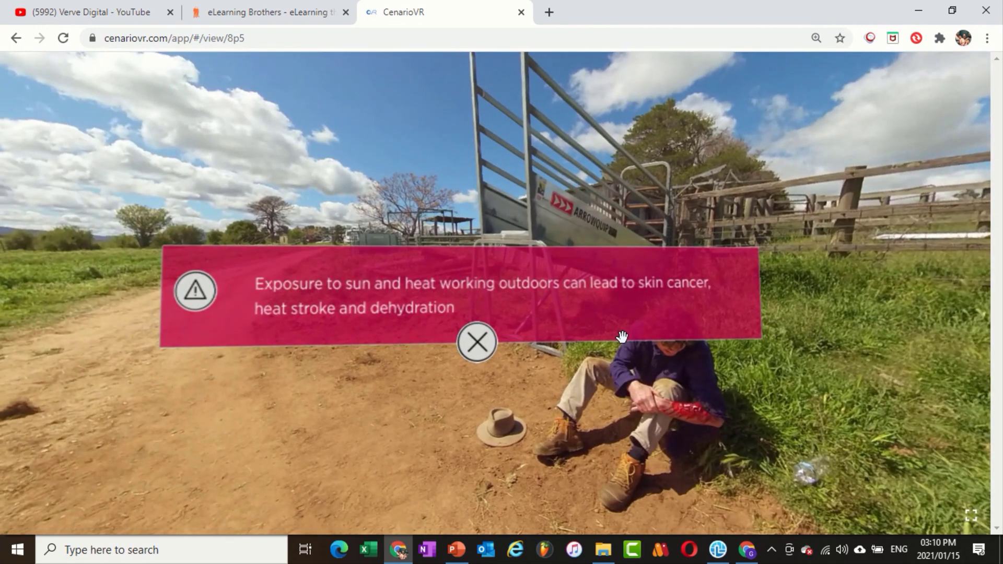
left_click(477, 342)
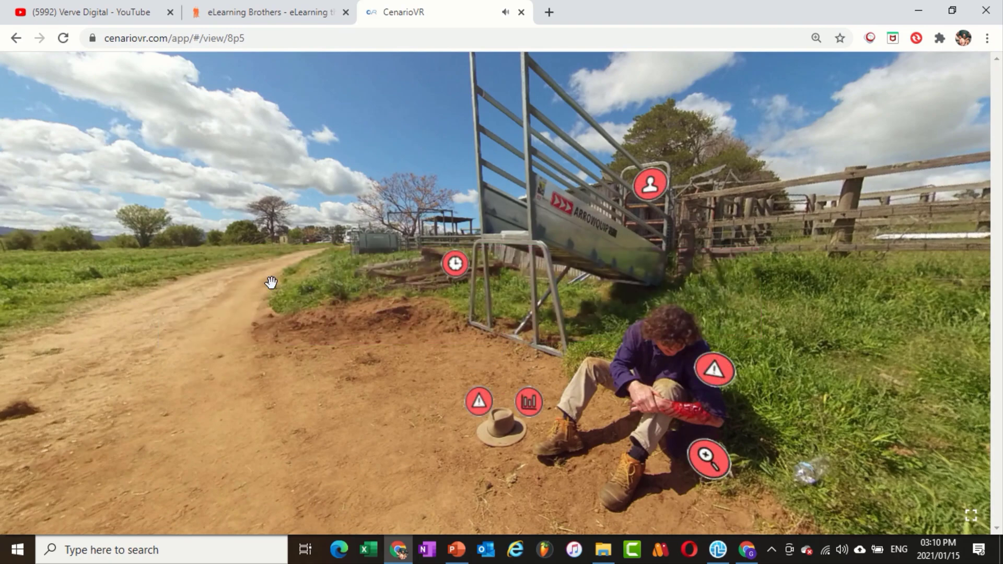
Open the phone-call and blood-loss quiz hotspots, then start adding a CenarioVR scenario in Lectora
left_click_drag(251, 232, 419, 224)
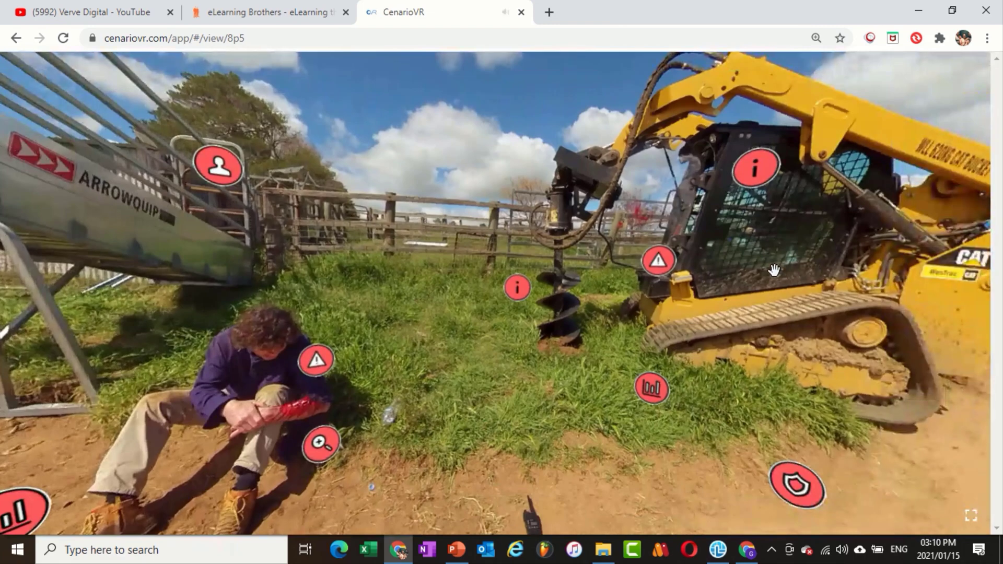
left_click_drag(891, 243, 522, 235)
left_click_drag(816, 233, 487, 244)
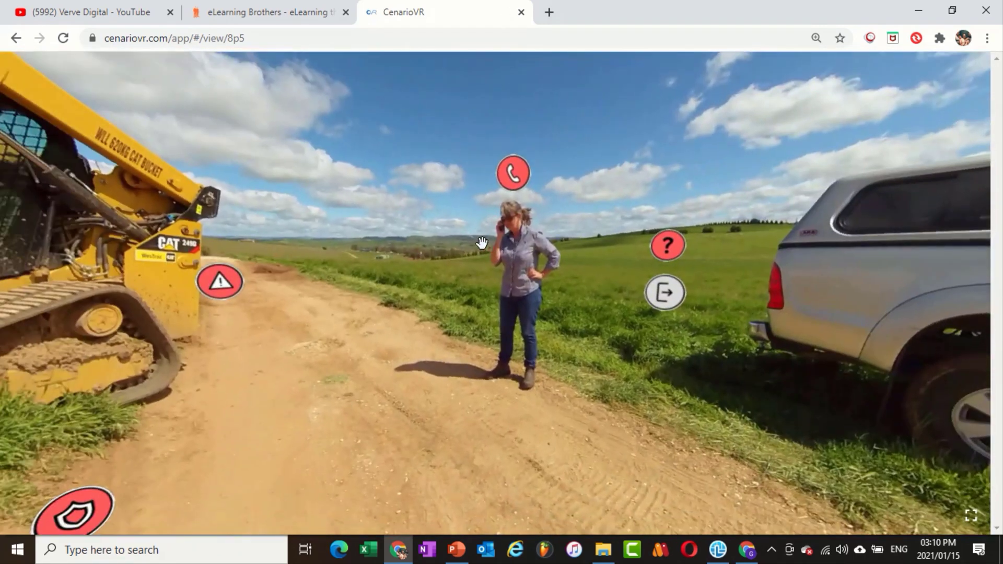
left_click(512, 181)
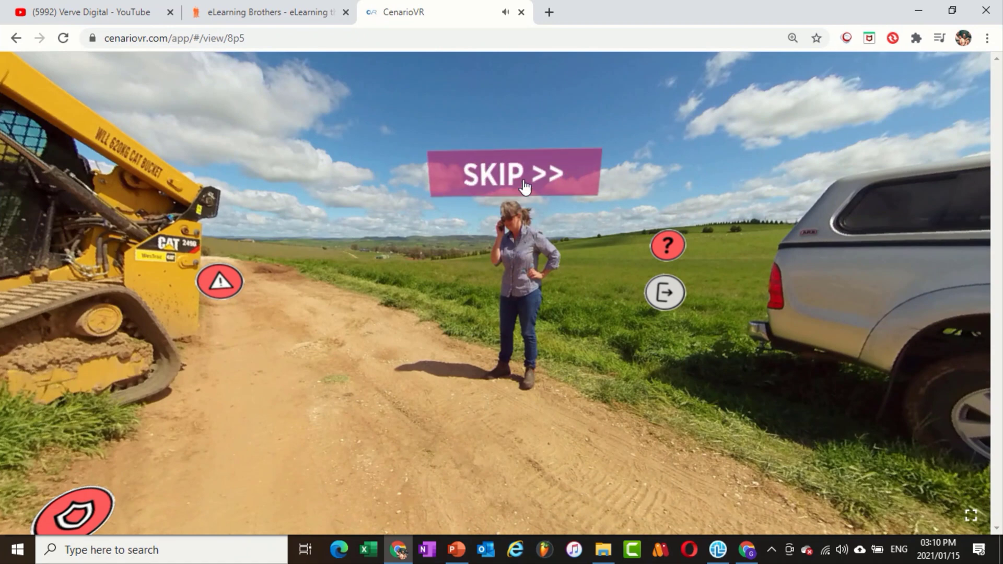
left_click(566, 172)
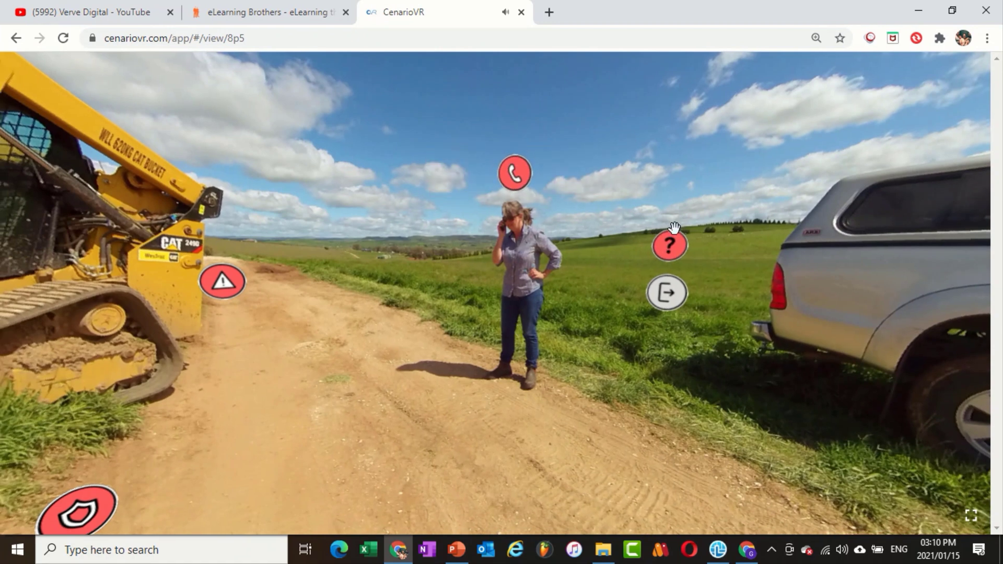
left_click(669, 247)
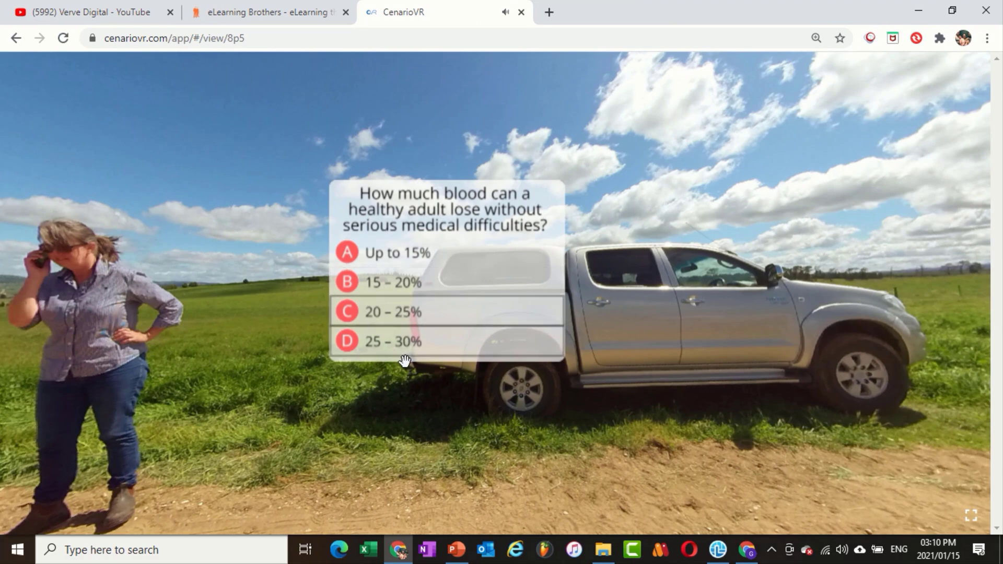
left_click(717, 549)
left_click(650, 48)
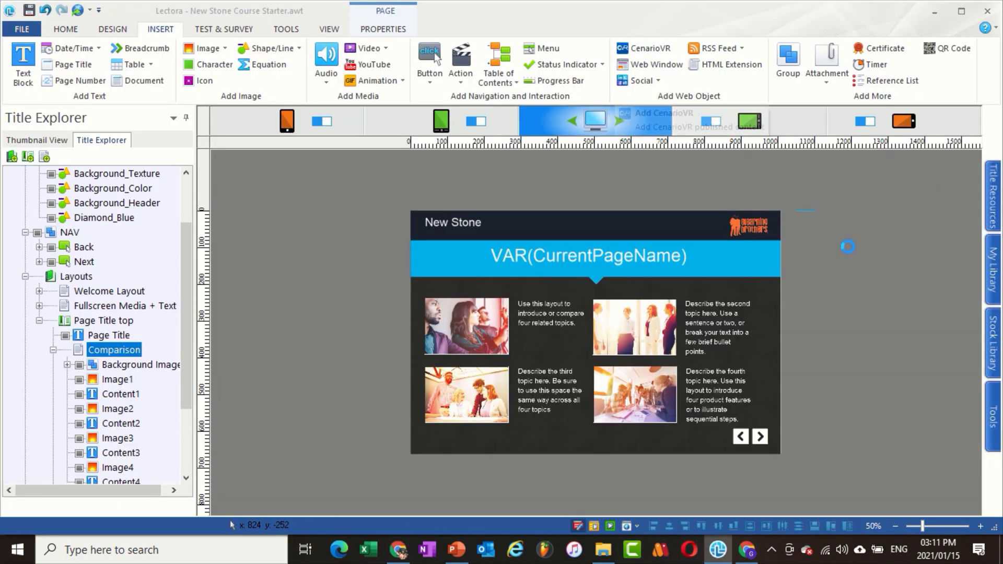